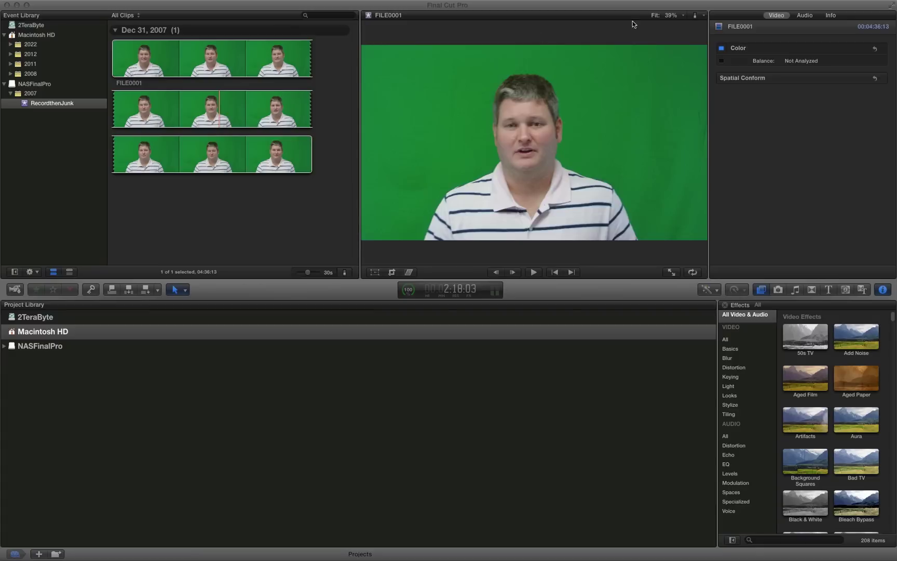
- Start a new project on Macintosh HD named 'Network Attached Storage Advice'
left_click(486, 9)
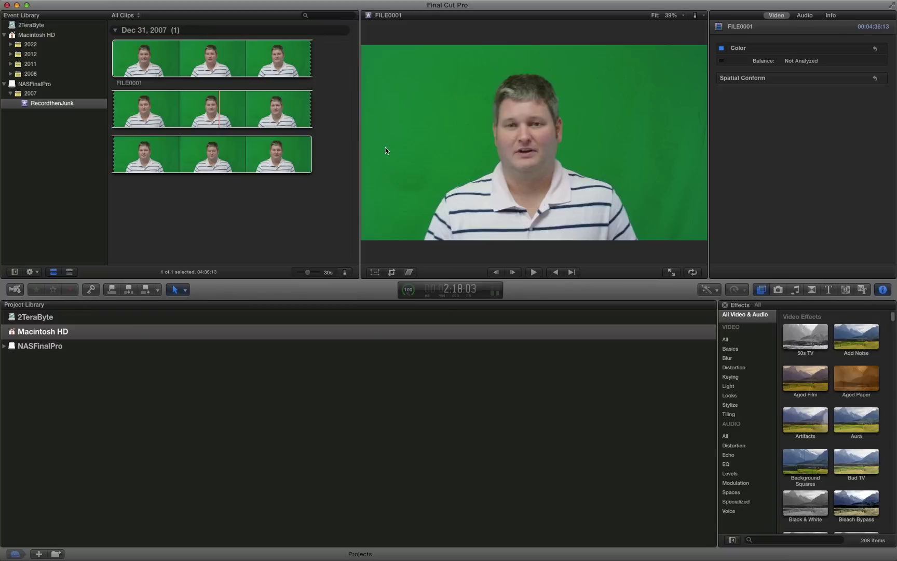
right_click(79, 337)
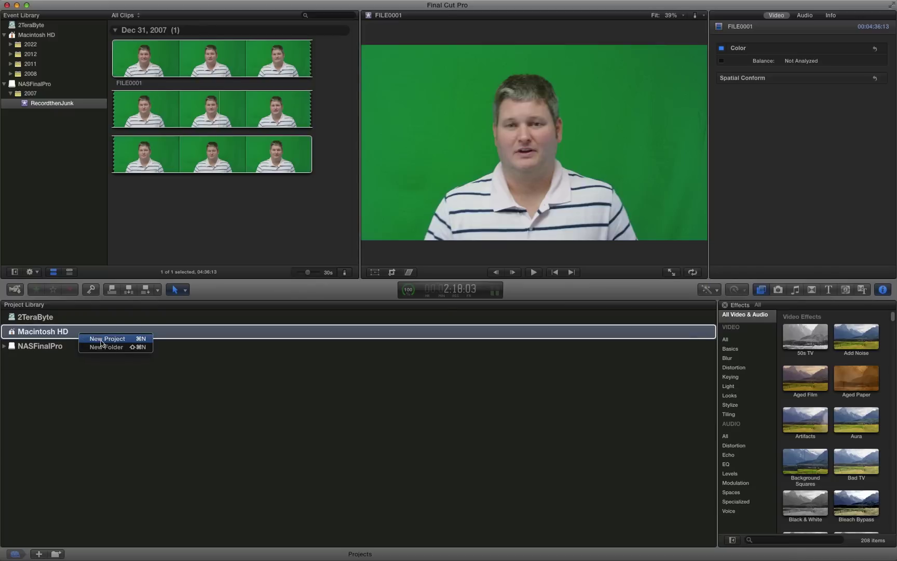
left_click(102, 339)
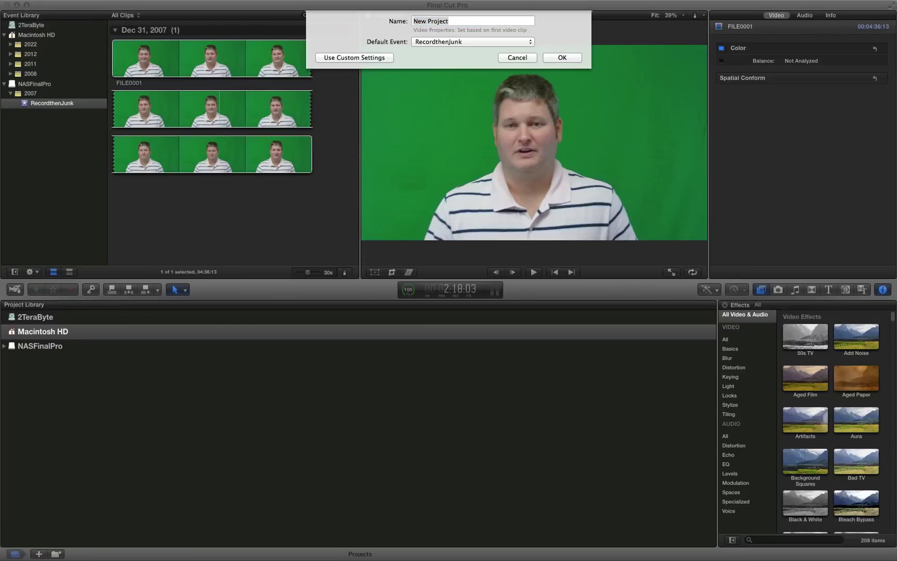
left_click(446, 22)
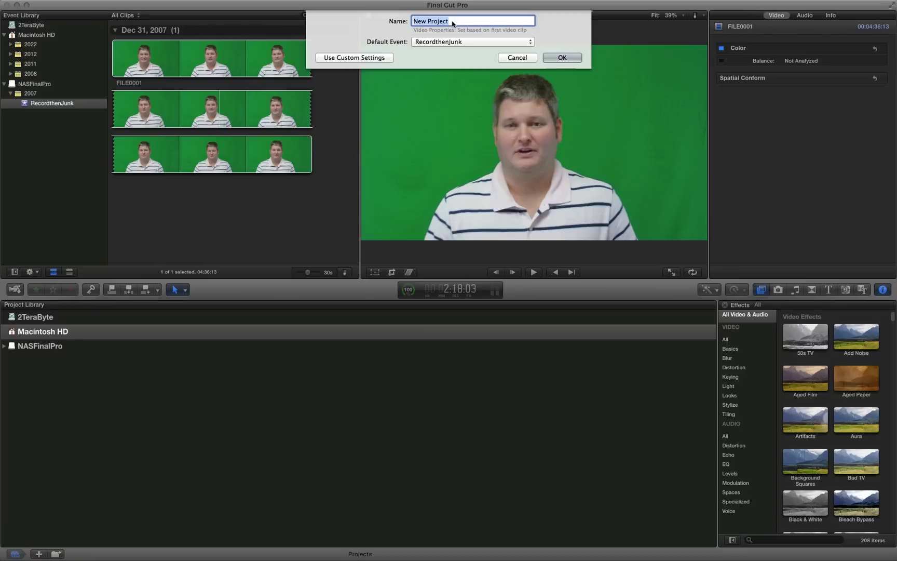
type("Network Attached Storage Advice")
- Confirm the new project, drop FILE0001 into its empty timeline, and park the playhead near 6:20
left_click(562, 58)
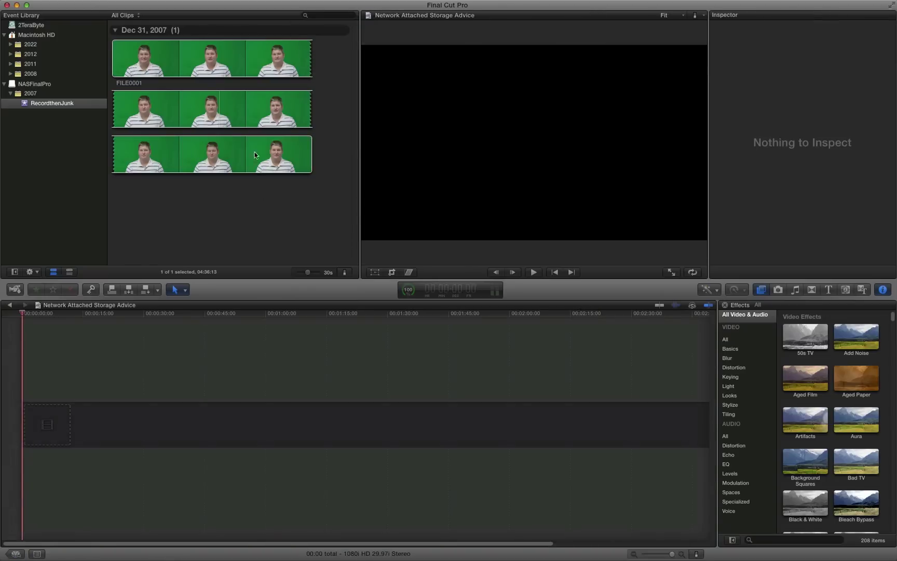
left_click(210, 115)
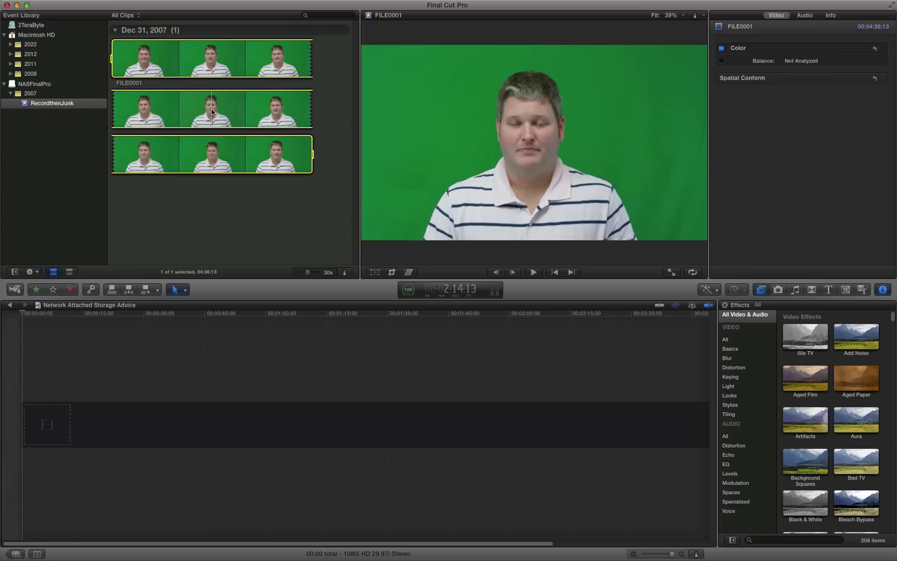
left_click(216, 111)
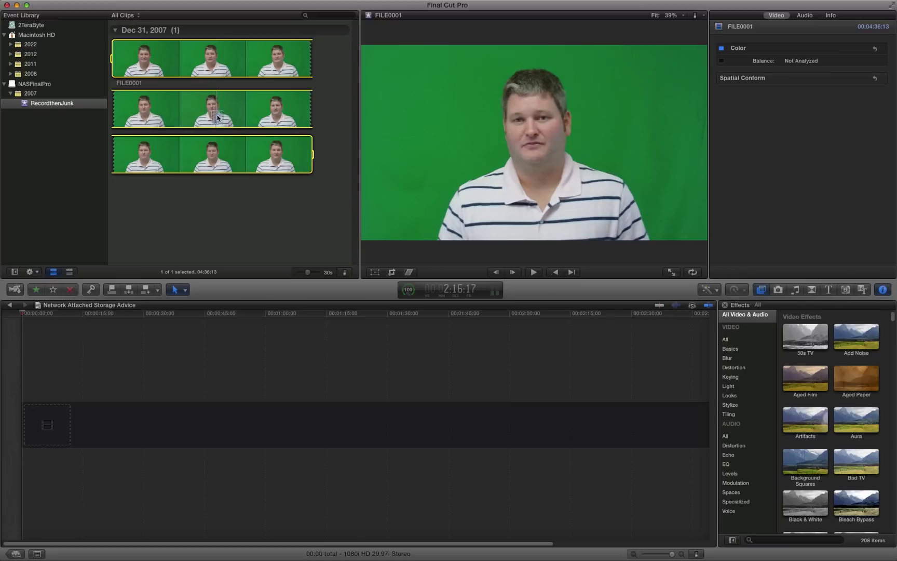
left_click_drag(215, 153, 127, 422)
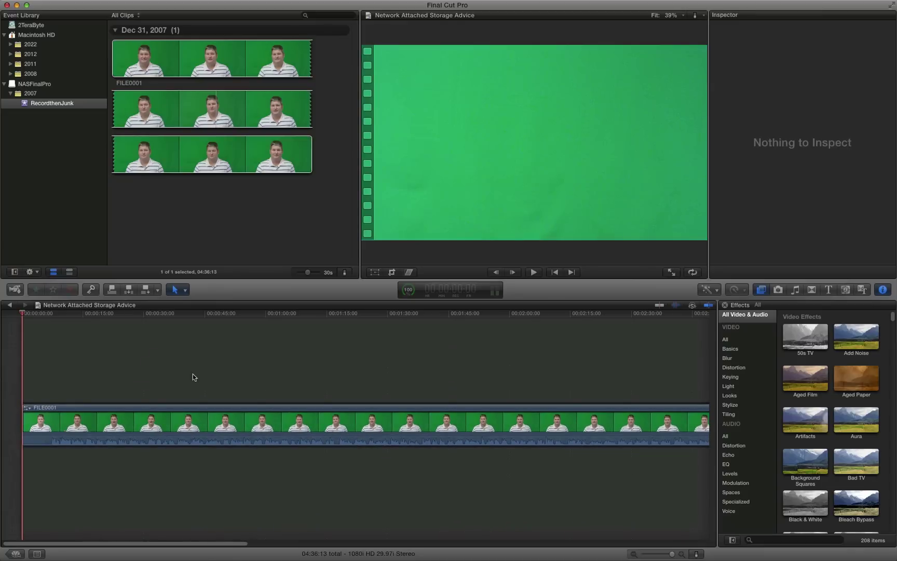
left_click_drag(217, 550, 173, 555)
left_click_drag(22, 312, 49, 313)
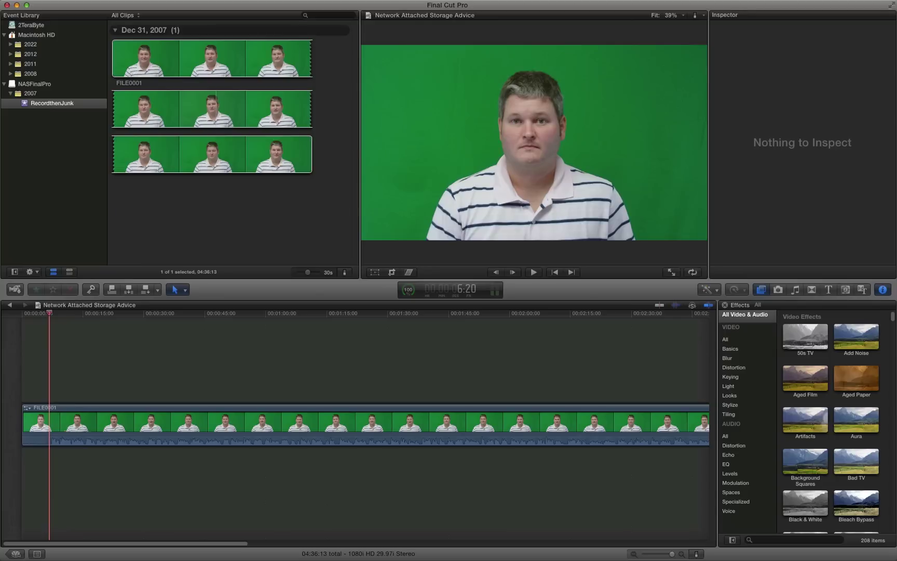
- Blade and delete FILE0001's empty green opening and its tail past 4:25:11
key("super+b")
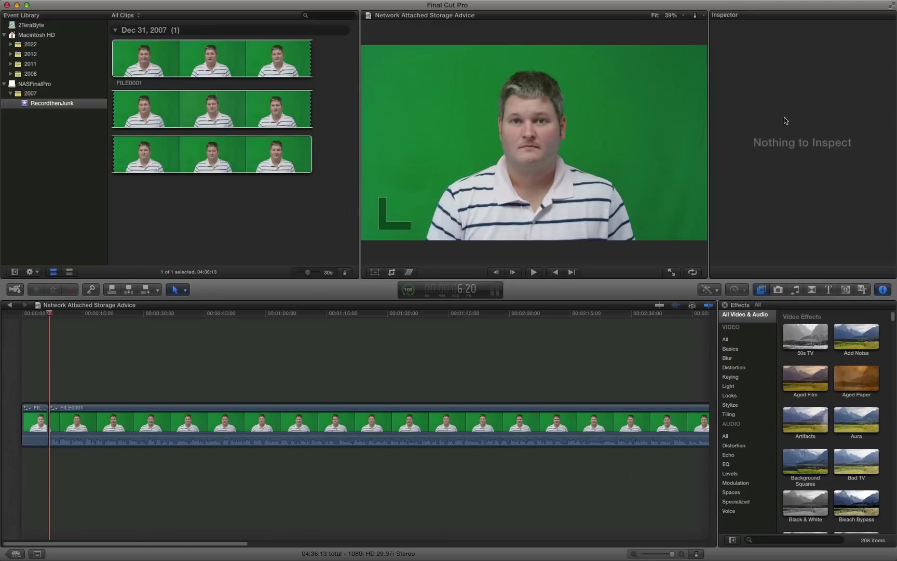
left_click(31, 418)
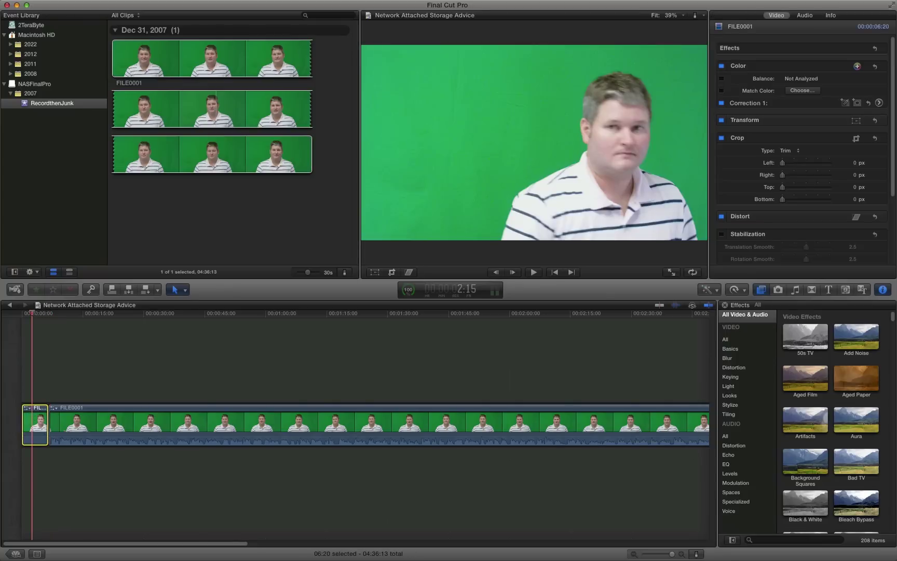
key("Delete")
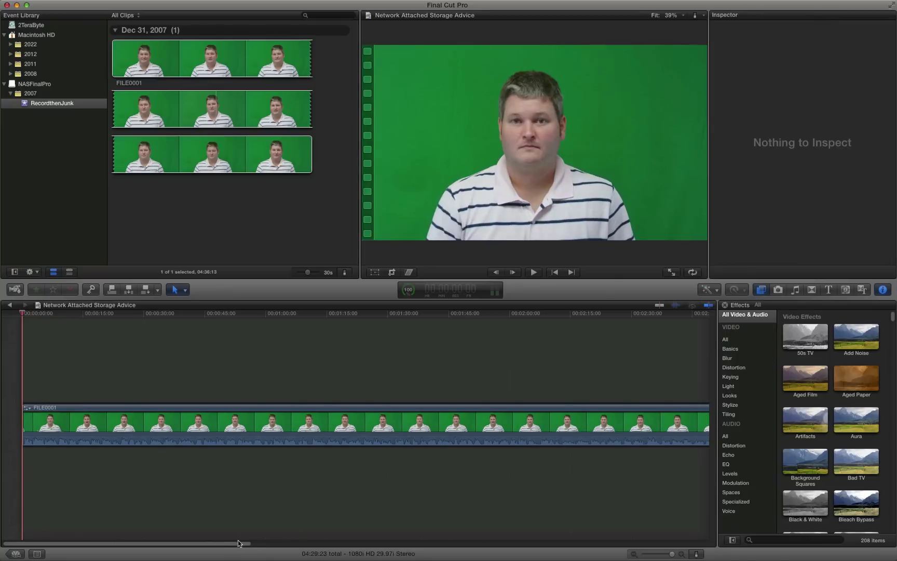
left_click_drag(240, 544, 444, 545)
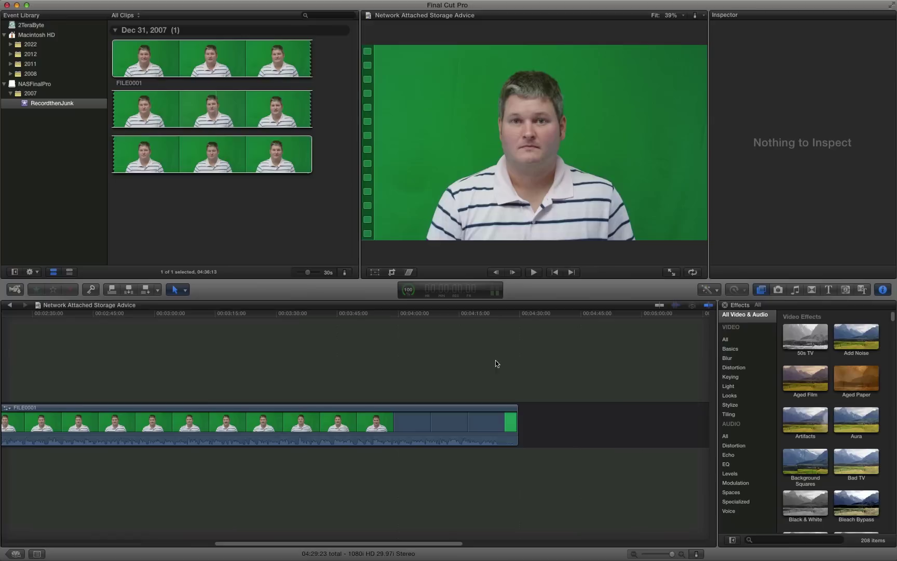
left_click(500, 345)
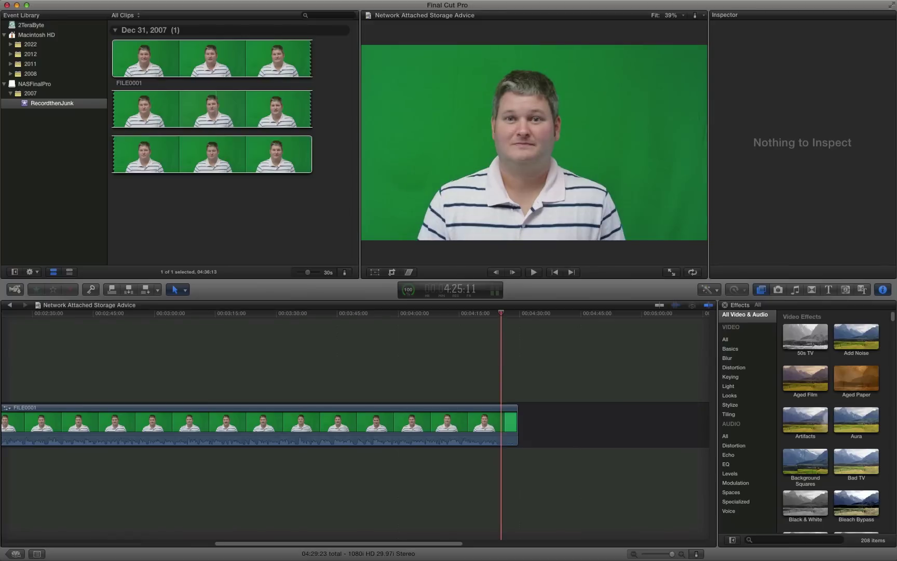
key("super+b")
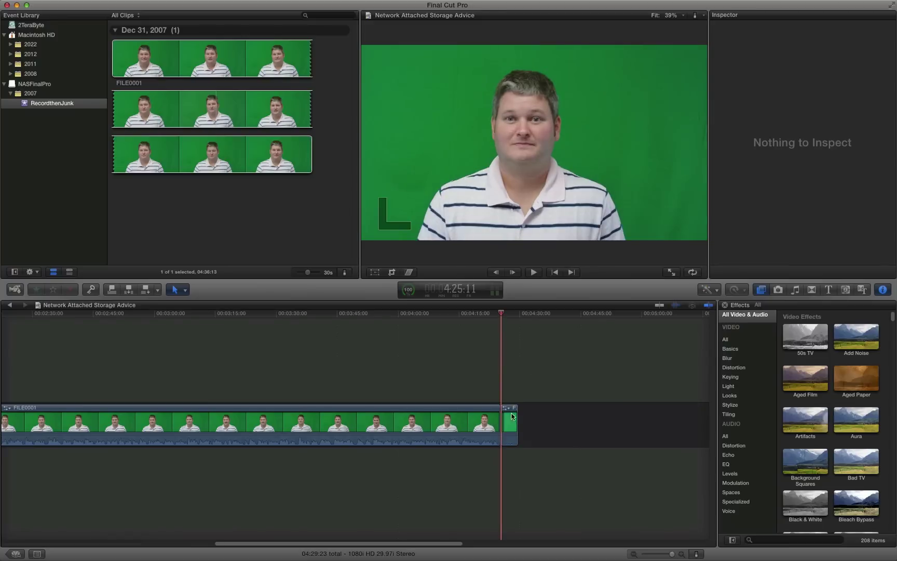
left_click(512, 423)
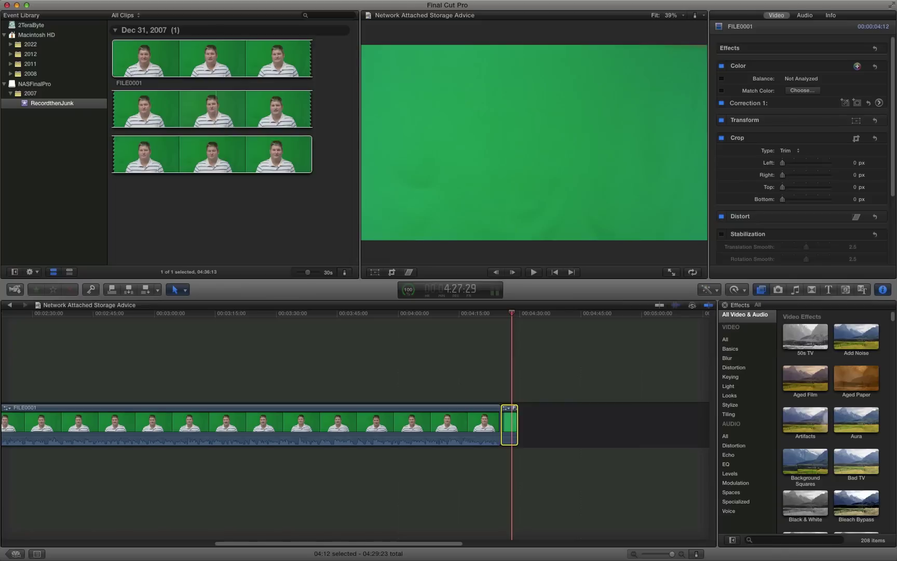
key("Delete")
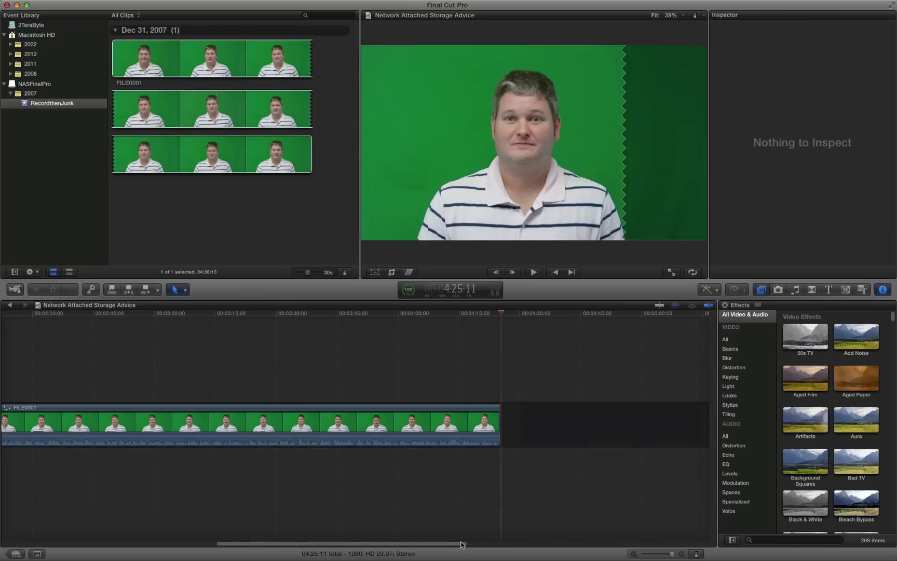
- Fit the trimmed clip to the timeline and preview it around 1:29, 1:33 and 1:59
key("shift+z")
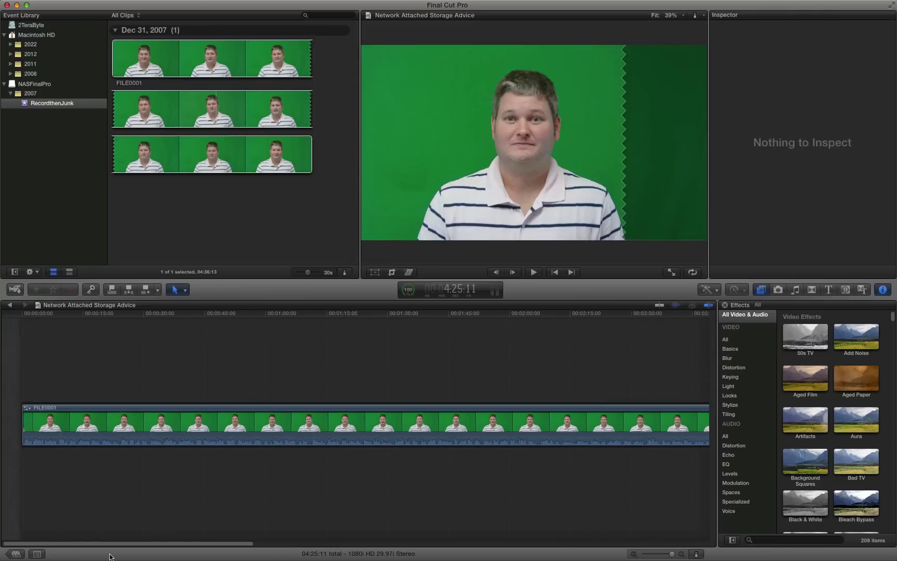
left_click(179, 423)
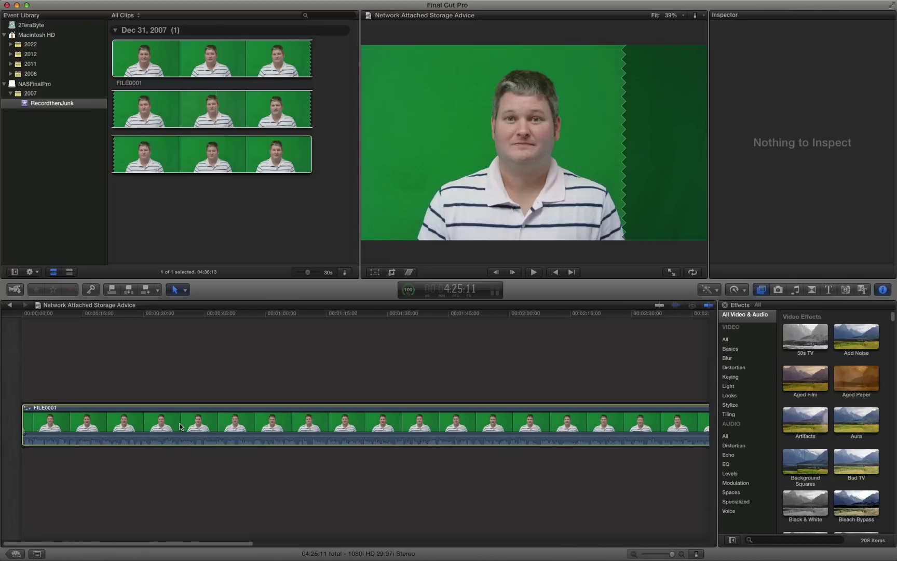
left_click(403, 423)
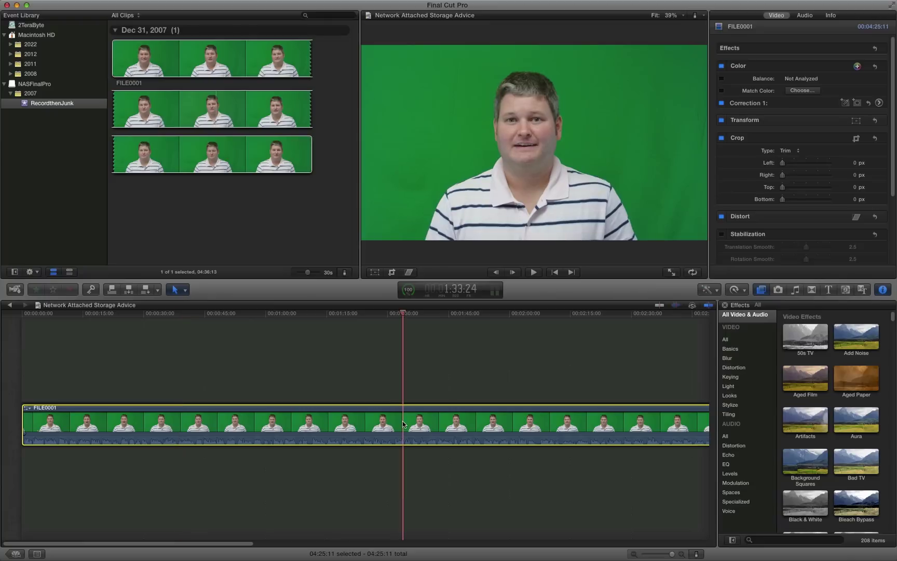
left_click(509, 423)
left_click(385, 416)
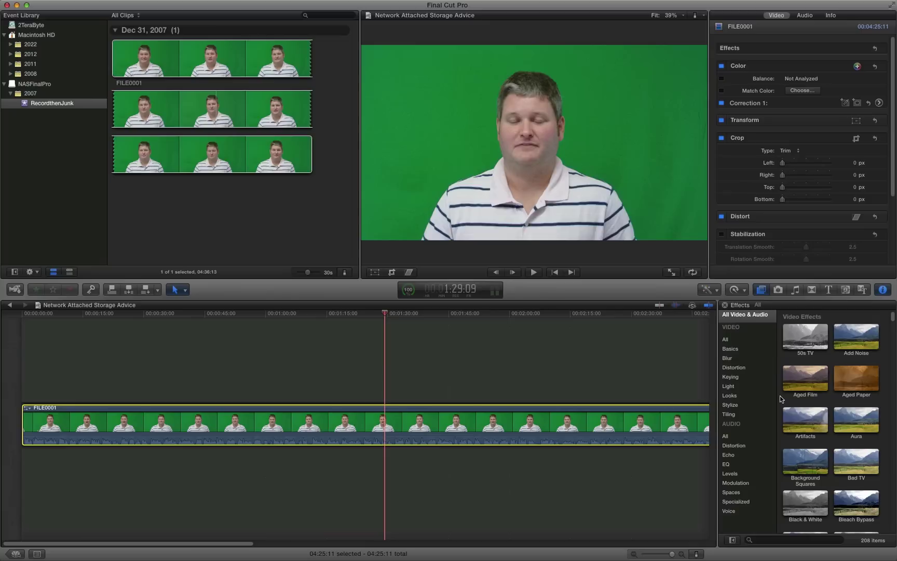
left_click(695, 393)
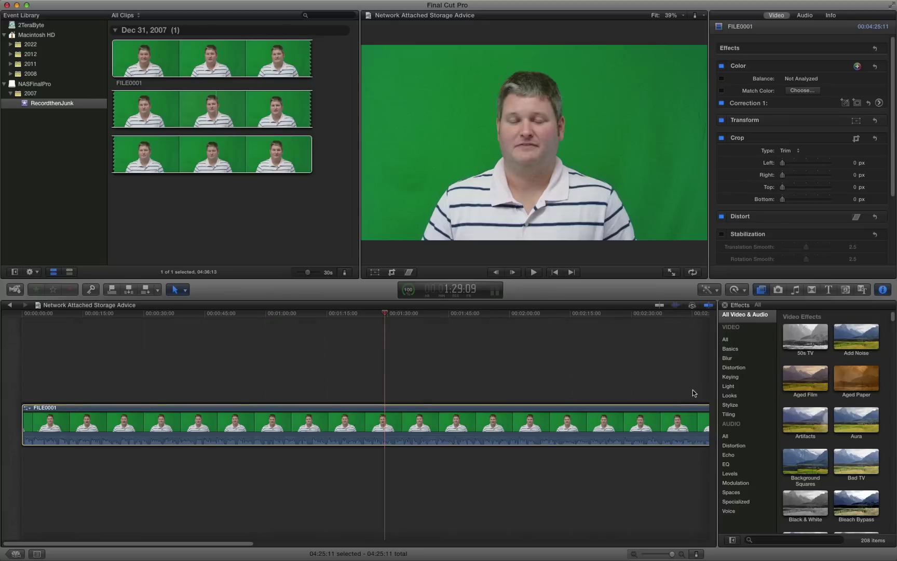
- Drag the Keyer effect from the Effects Browser's Keying category onto FILE0001
left_click(761, 290)
left_click(761, 290)
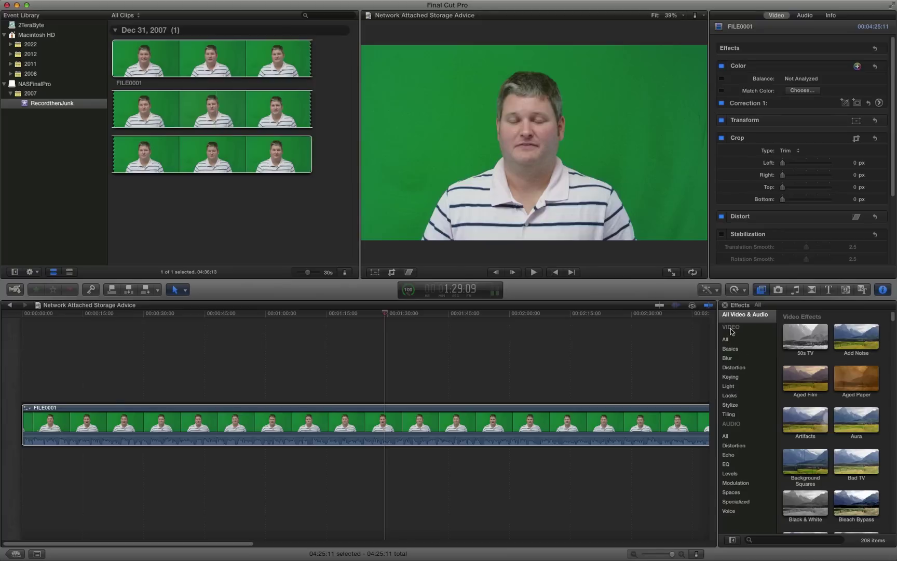
left_click(734, 377)
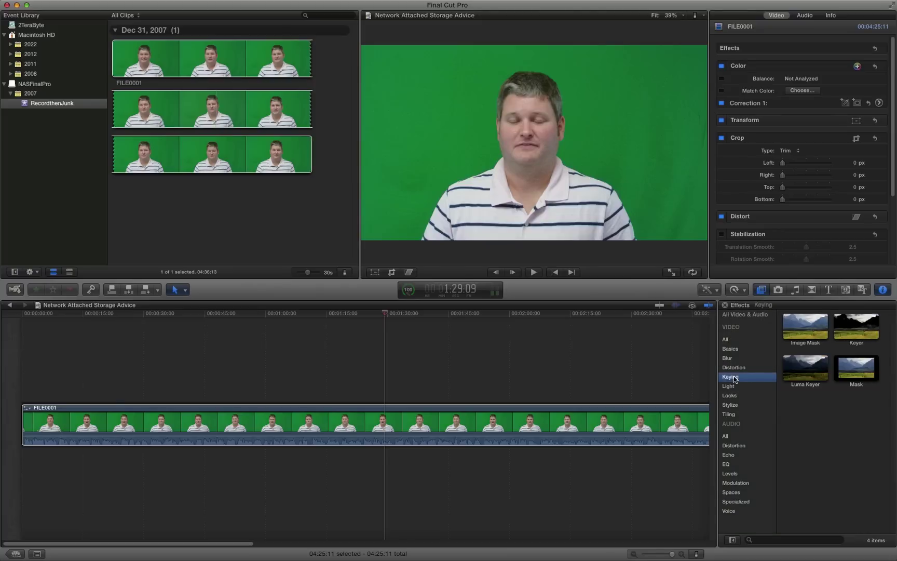
left_click(863, 331)
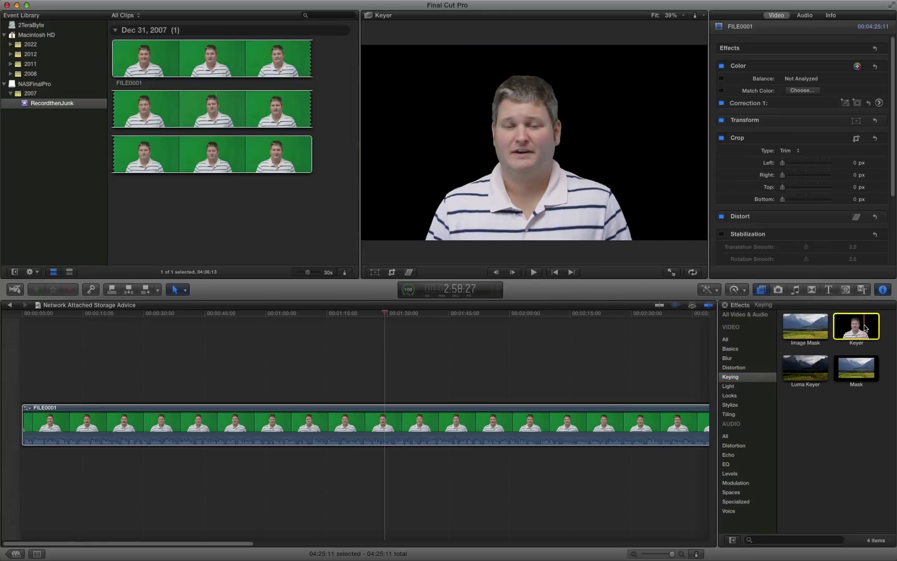
left_click_drag(862, 330, 496, 424)
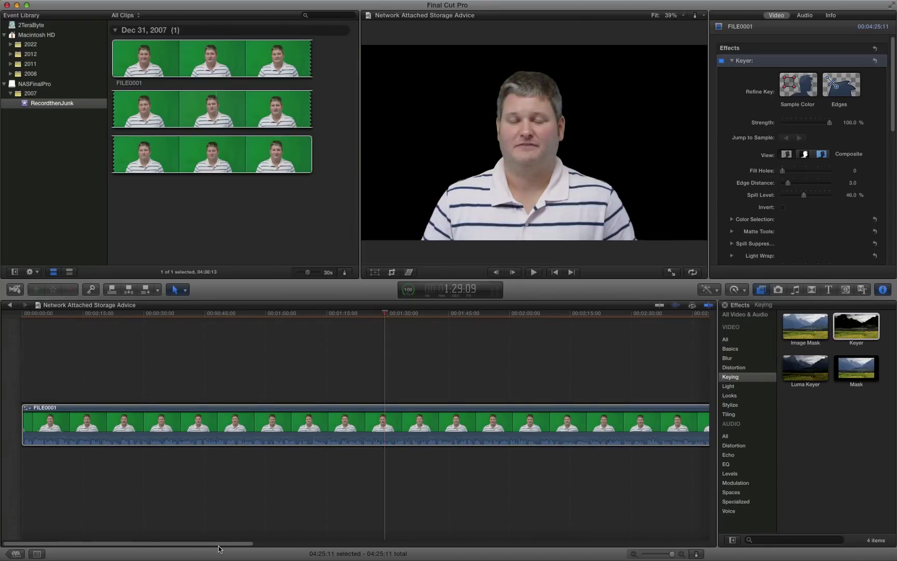
- Preview the key near 0:40, 1:18, 1:27, 1:36 and 1:38, then select FILE0001 to show its Keyer settings
left_click(186, 370)
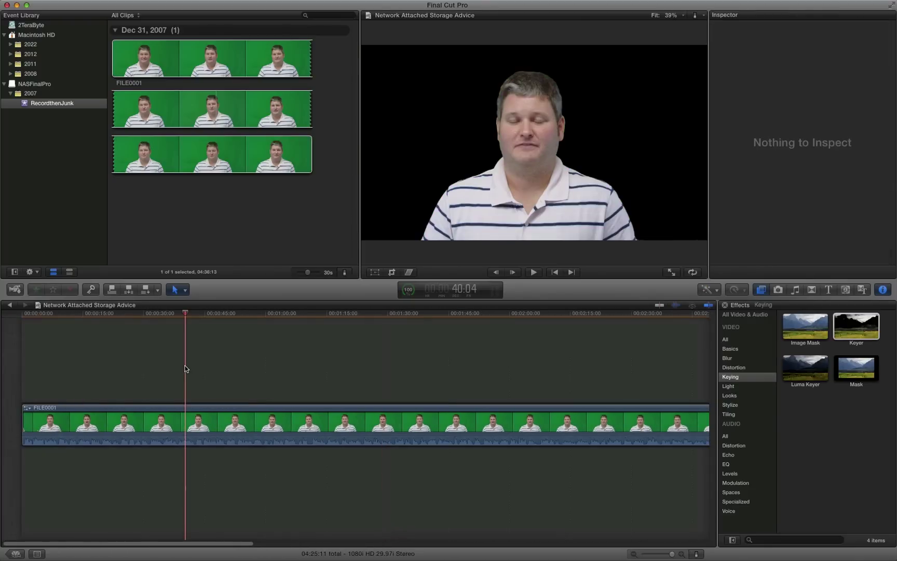
left_click(190, 417)
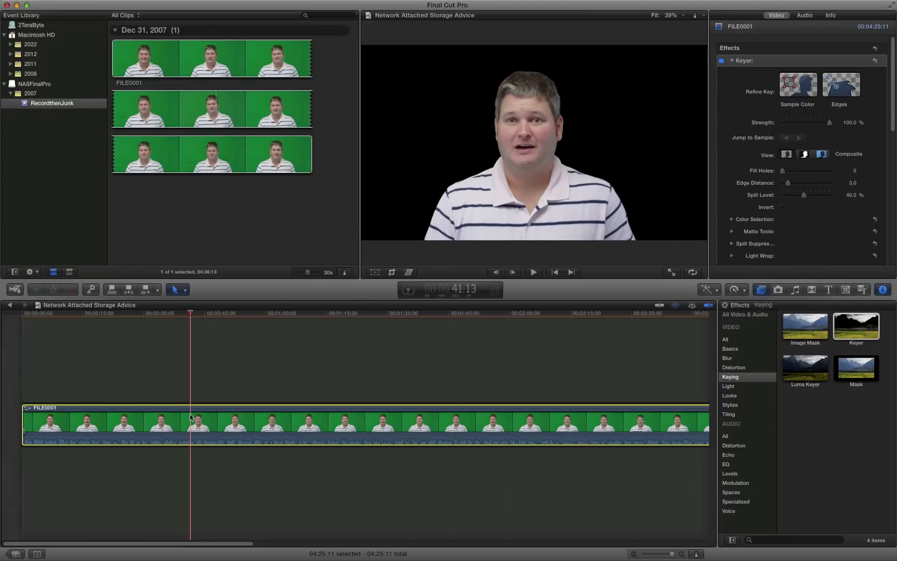
left_click(341, 418)
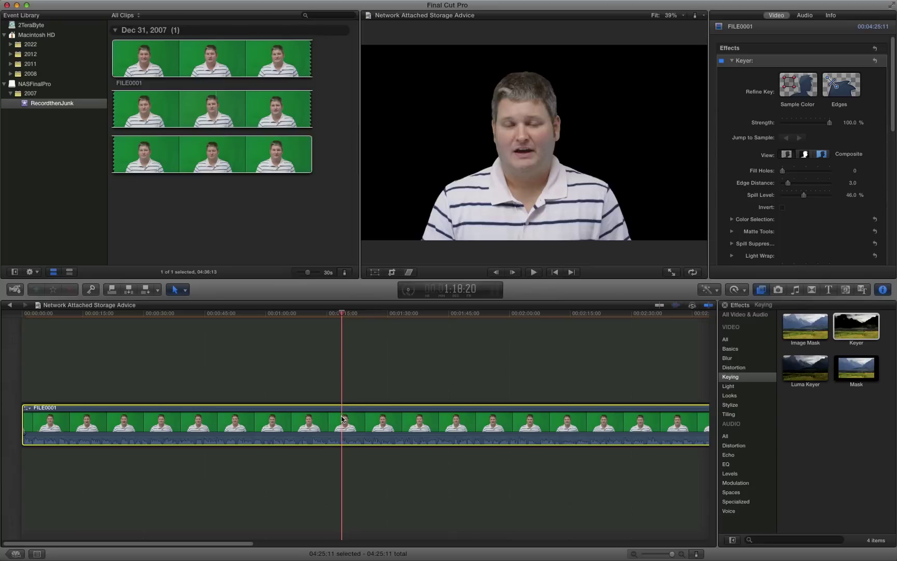
left_click(413, 421)
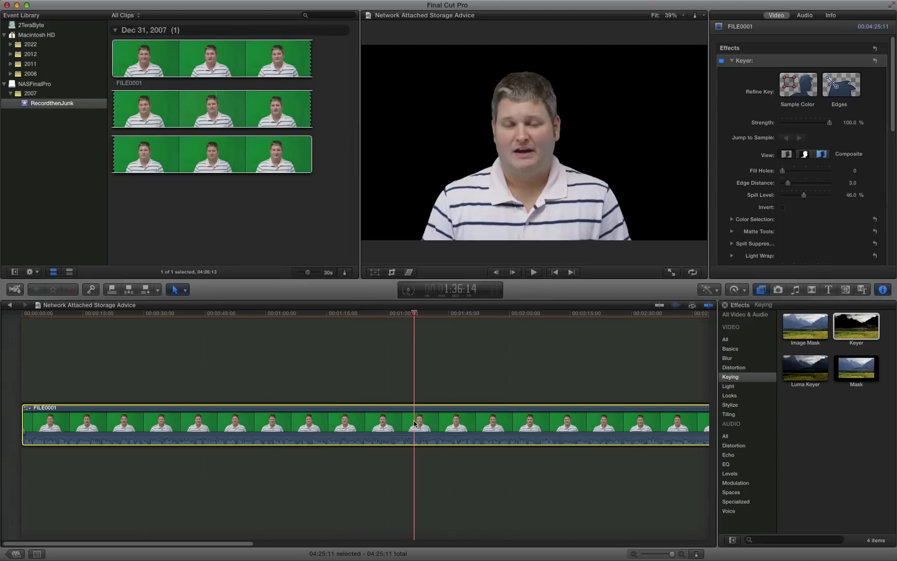
left_click(490, 422)
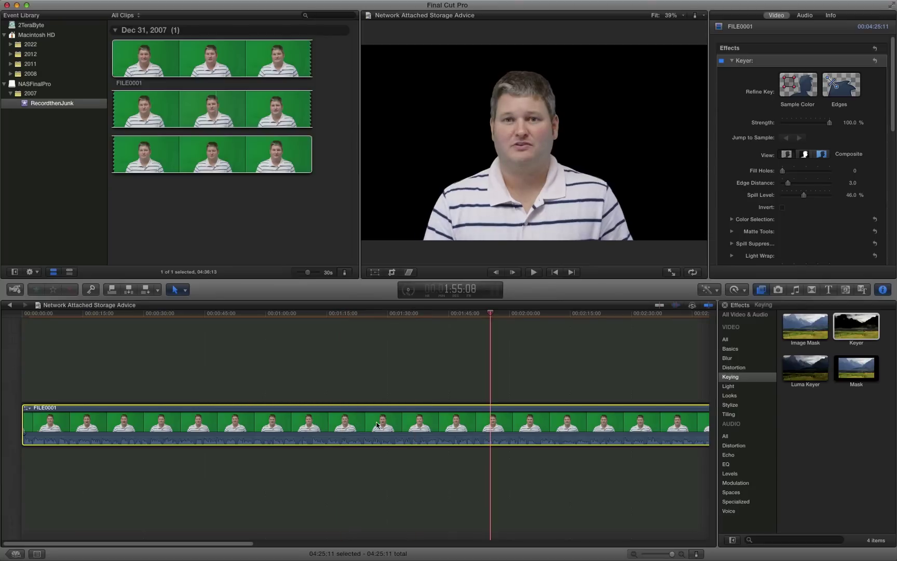
left_click(377, 423)
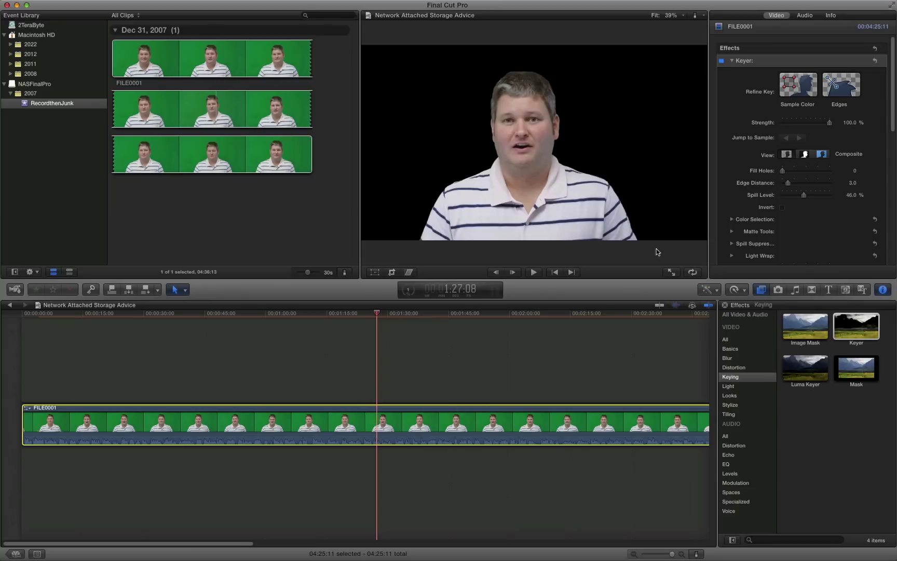
left_click(332, 372)
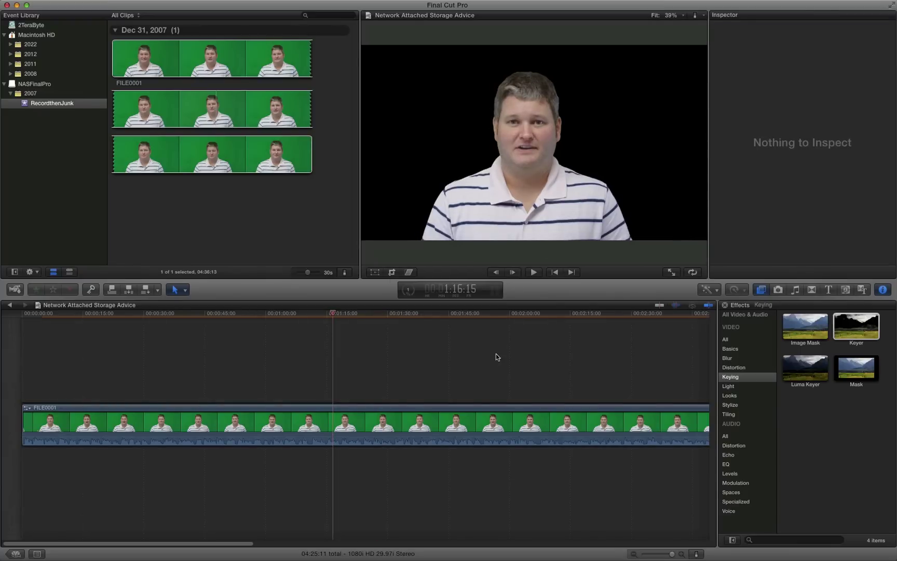
left_click(497, 355)
left_click(424, 358)
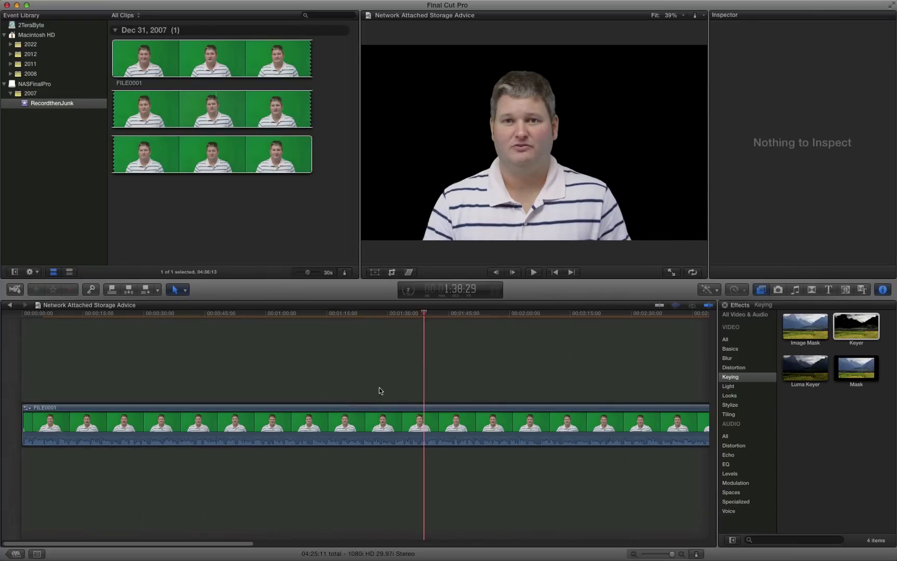
left_click(372, 414)
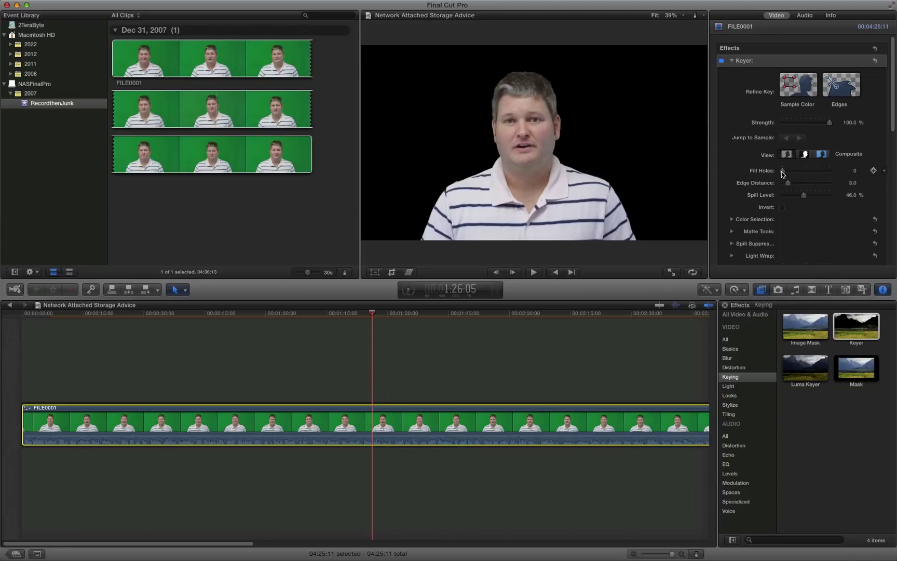
- Drag the Keyer's Fill Holes slider up from 0 to about 0.97
left_click_drag(783, 172, 789, 171)
left_click(763, 222)
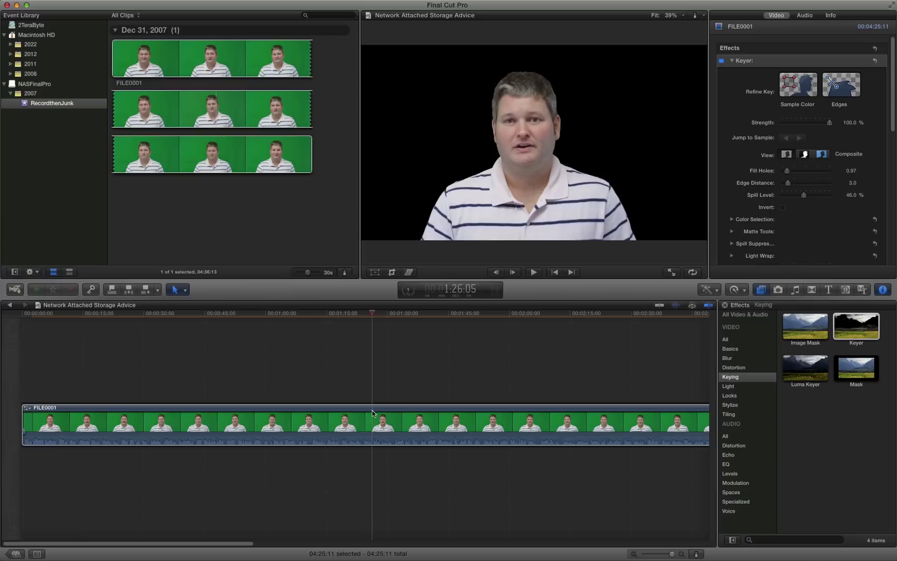
- Raise FILE0001's audio volume to 10 in the Inspector's Audio tab
left_click(803, 16)
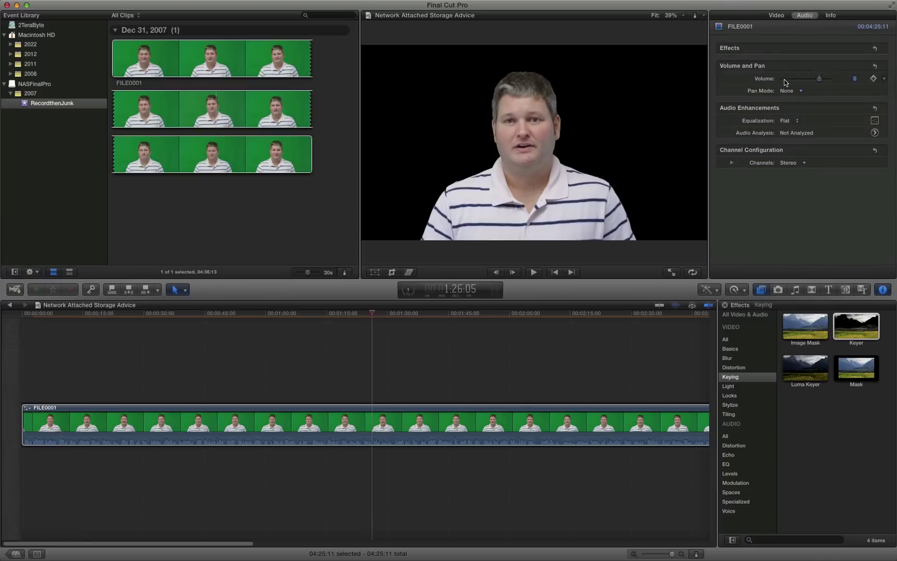
left_click_drag(819, 78, 829, 79)
left_click(257, 357)
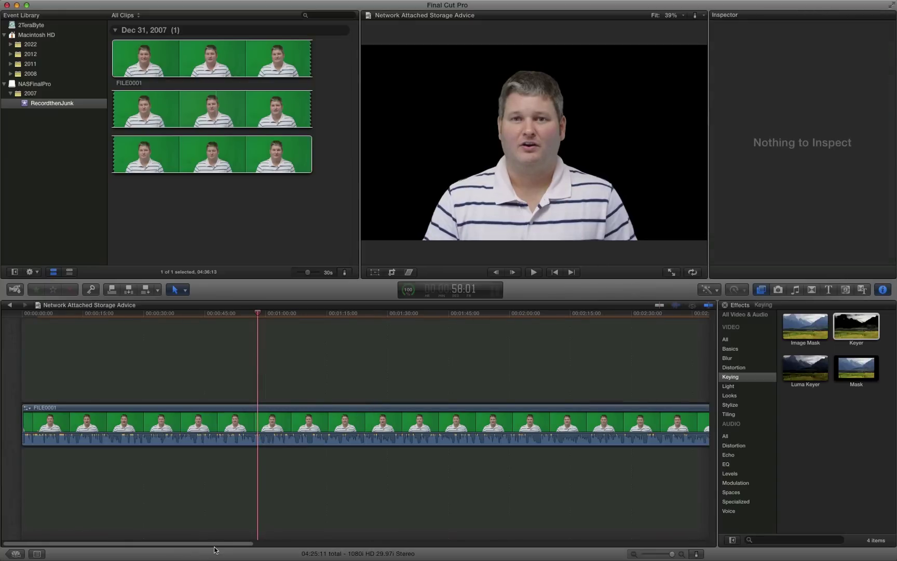
- Return near the project start and check the background render progress before closing it
left_click(36, 324)
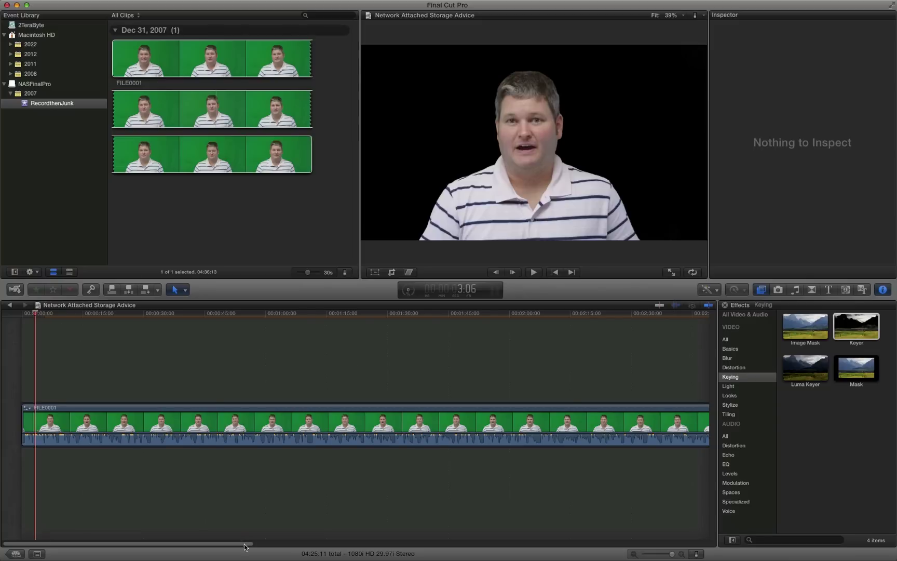
left_click_drag(244, 546, 141, 546)
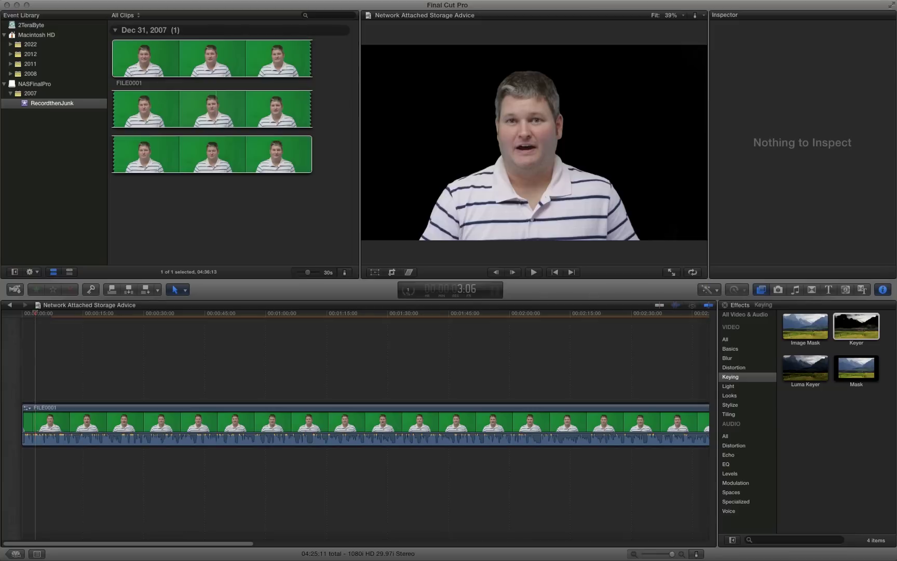
left_click_drag(545, 332, 442, 337)
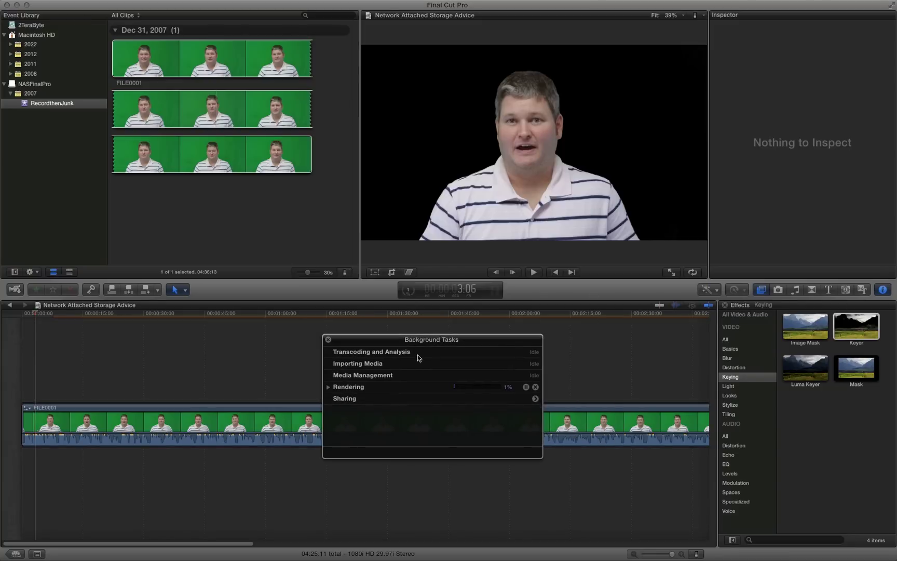
left_click(329, 387)
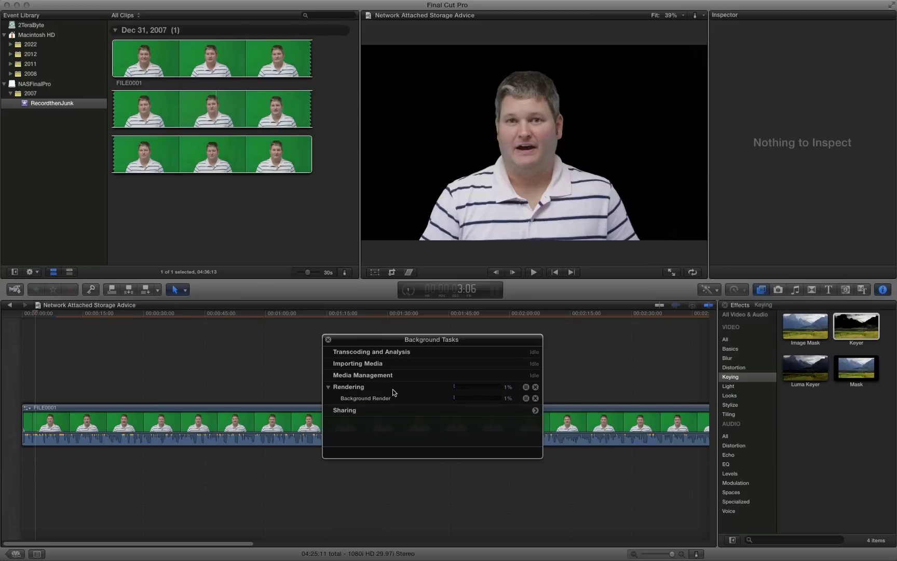
left_click(408, 289)
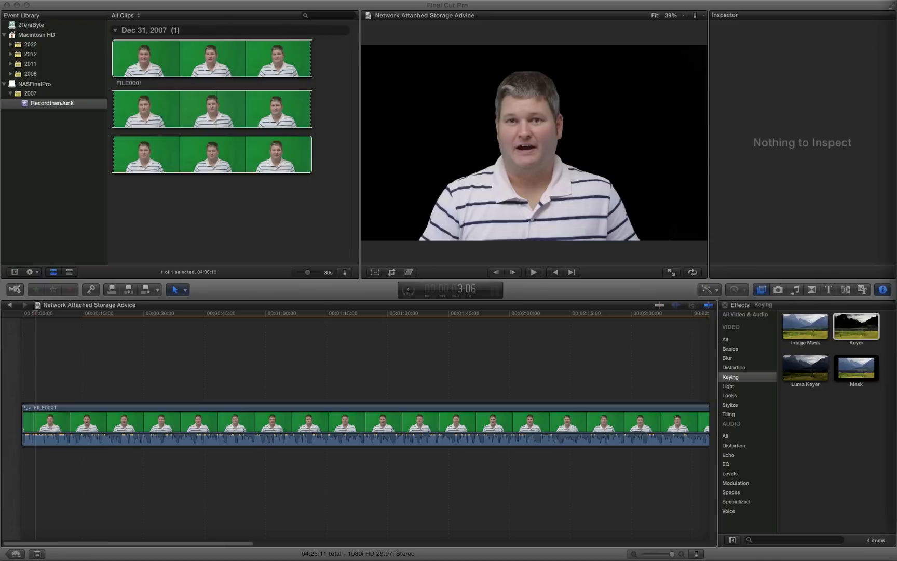
- Place P1000512 under the presenter at the start and stretch it to about one minute
left_click_drag(509, 340, 26, 486)
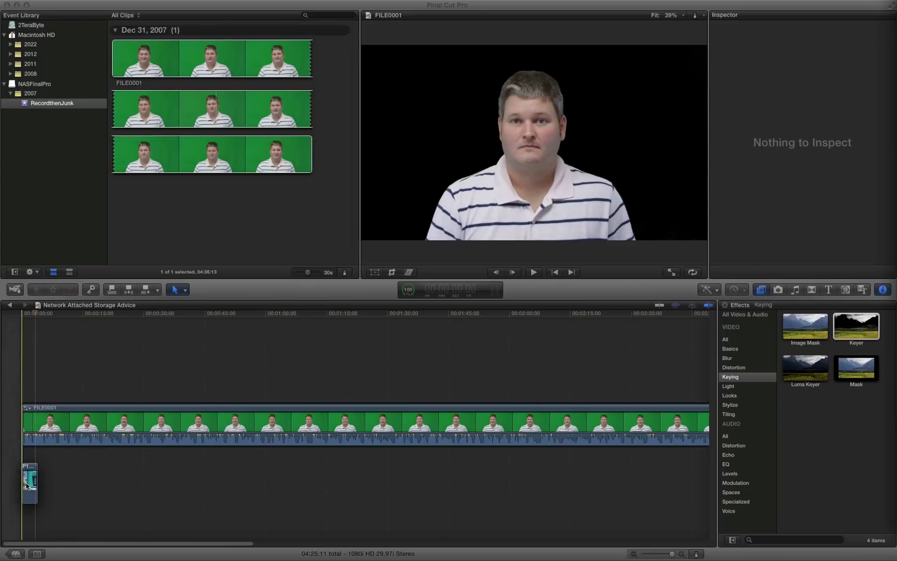
left_click(28, 340)
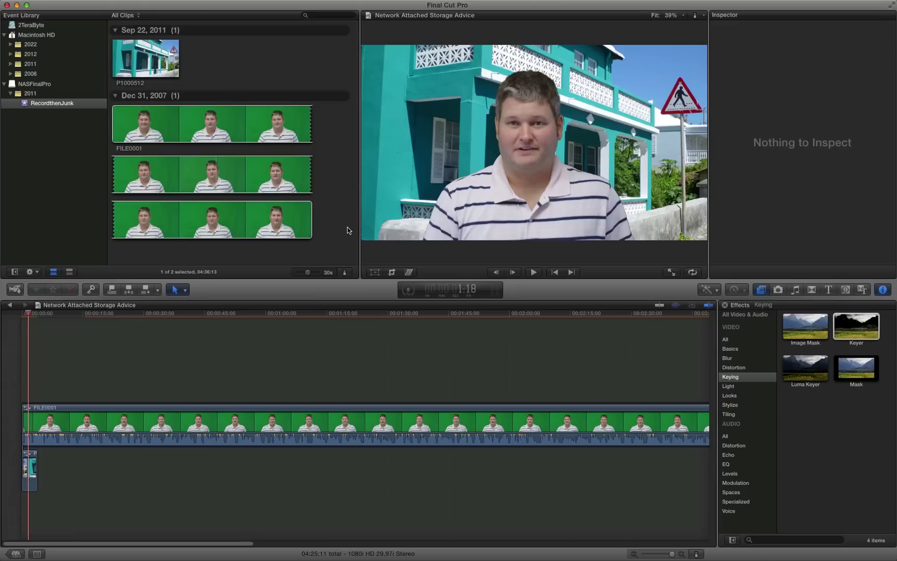
left_click(32, 466)
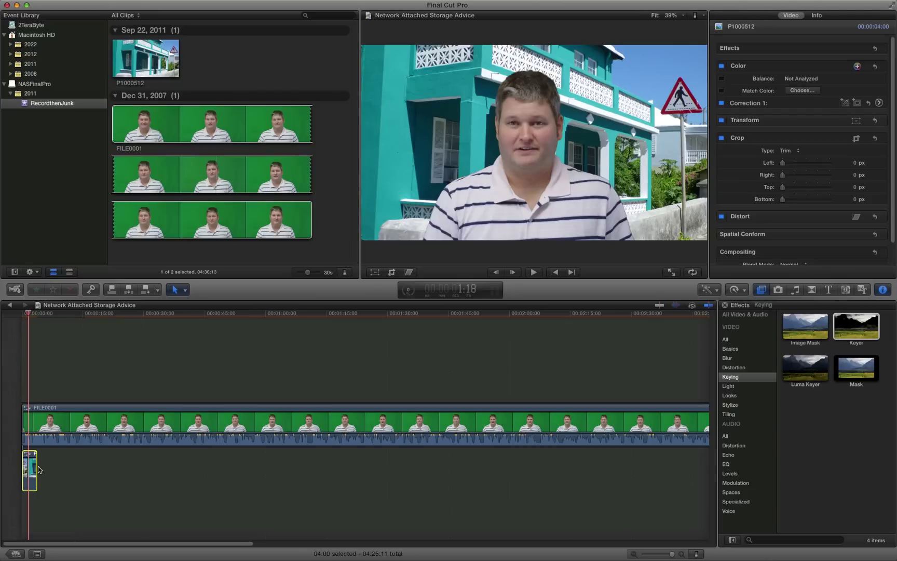
left_click_drag(38, 466, 278, 474)
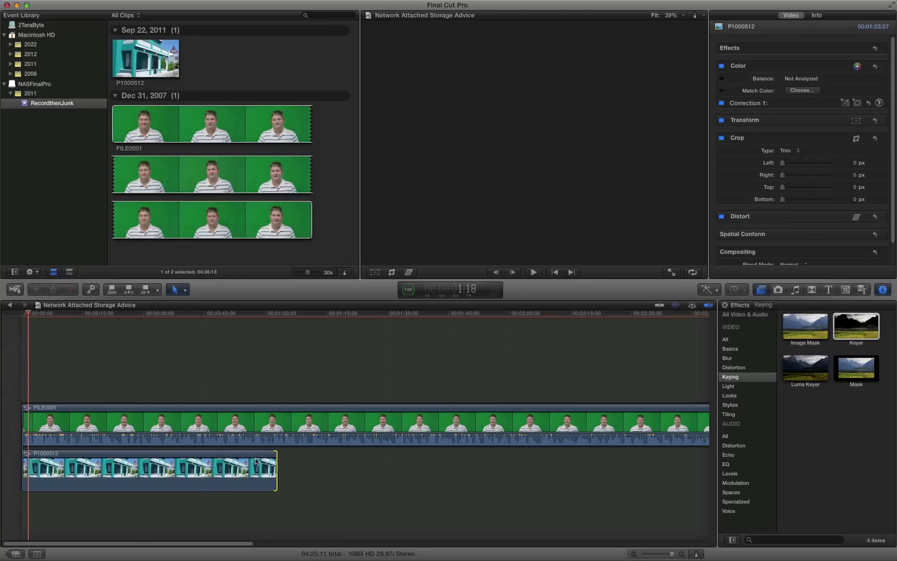
left_click(145, 365)
- Preview the composite around 41 and 54 seconds to find where the photo ends
left_click(189, 358)
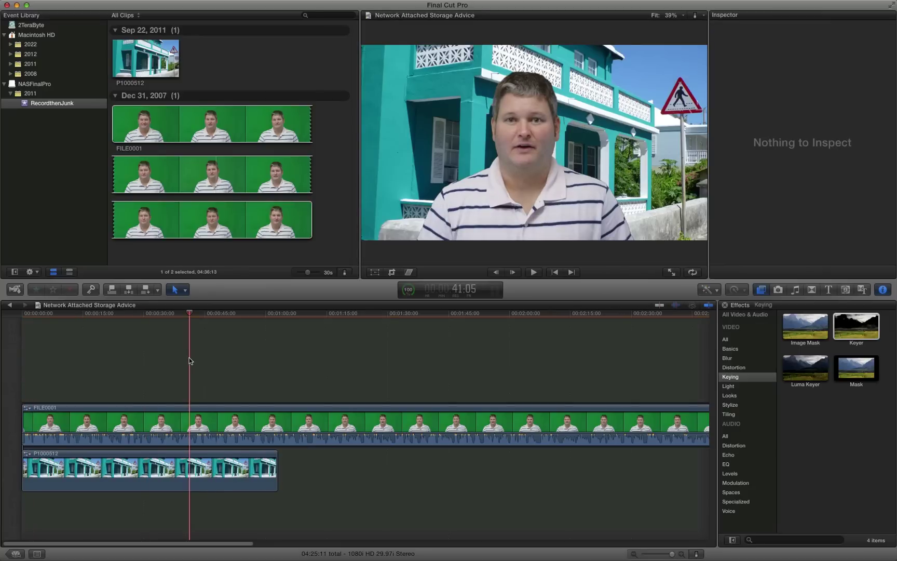
left_click(294, 359)
left_click(278, 352)
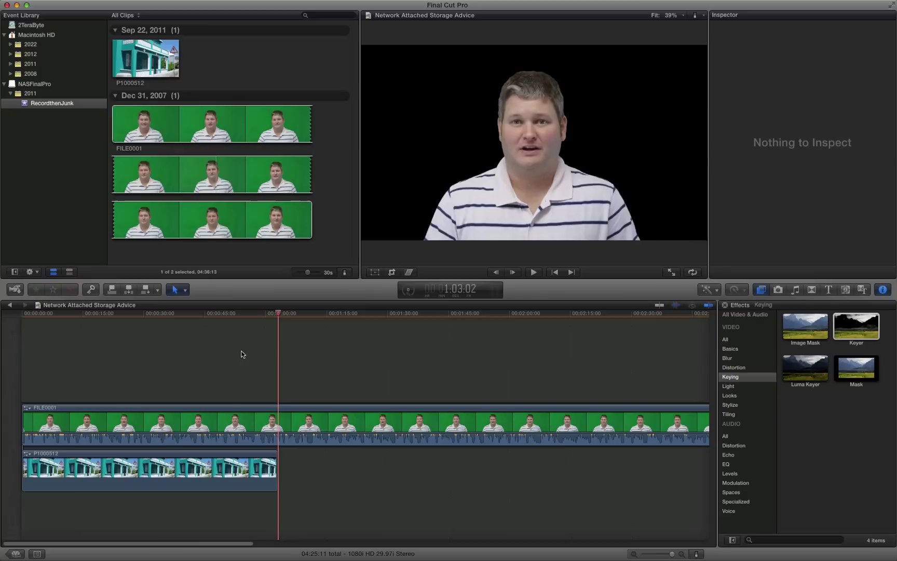
left_click(198, 359)
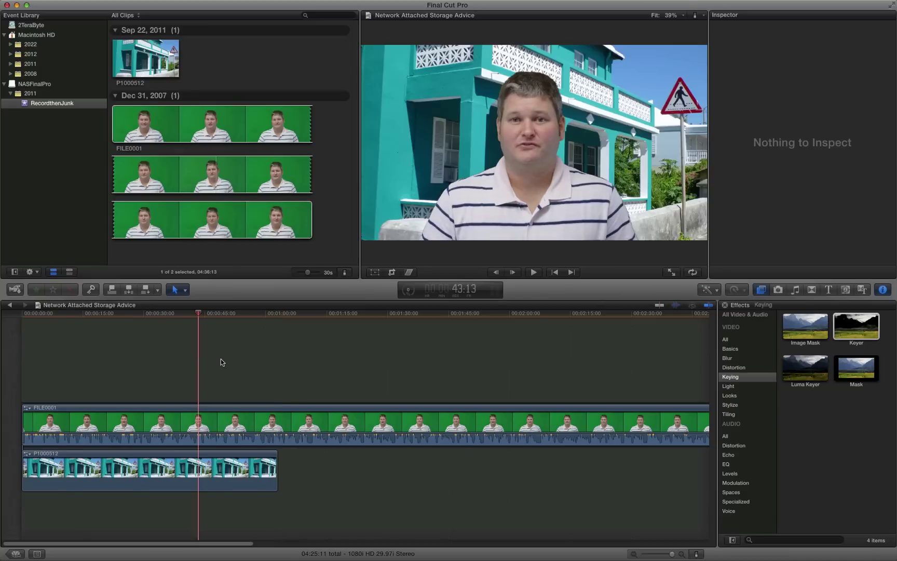
left_click(278, 356)
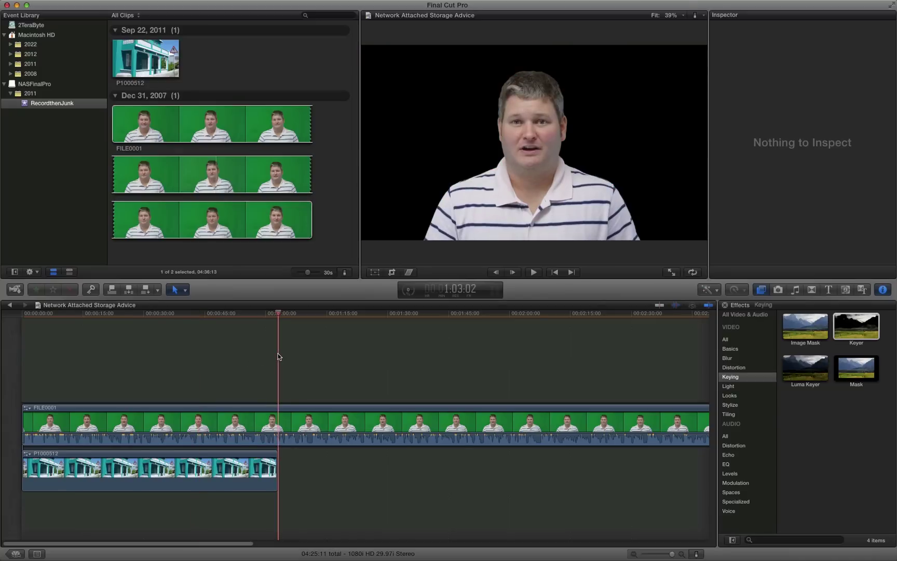
left_click(242, 355)
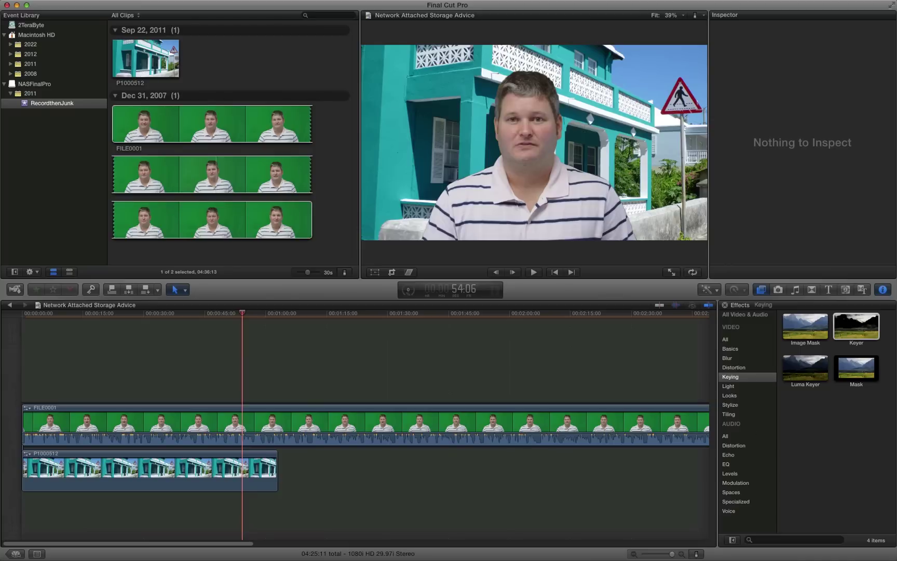
key("super+Tab")
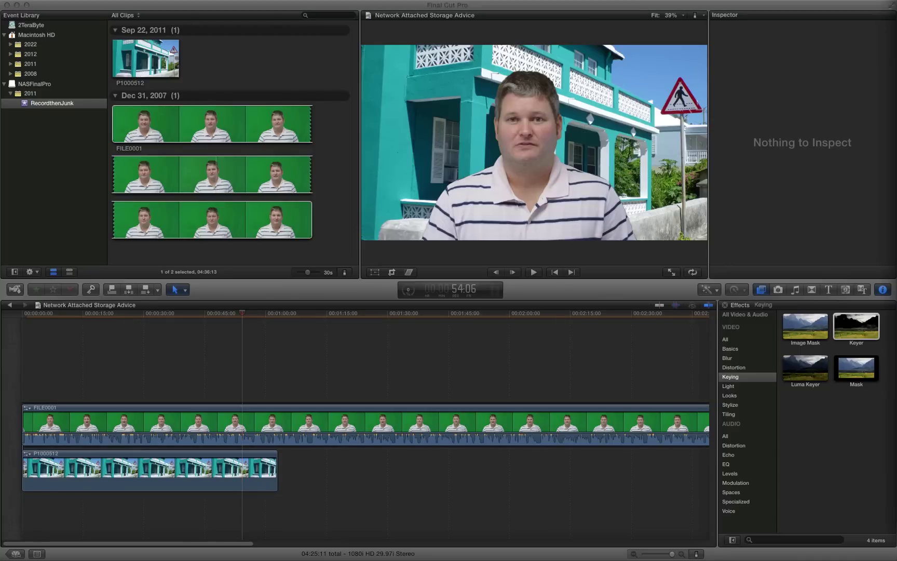
- Drag the Luma Keyer effect onto the timeline and review the composite over the building shot
left_click_drag(815, 379, 281, 474)
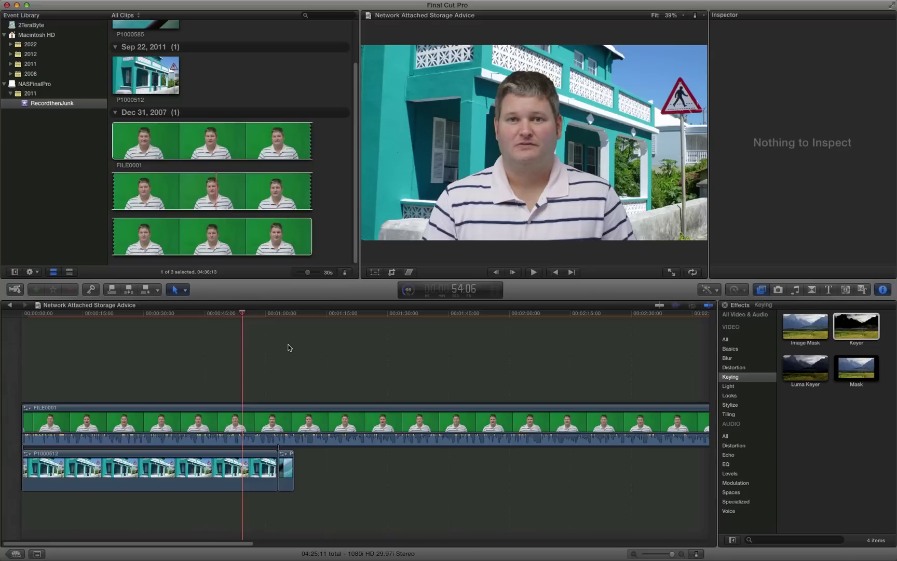
left_click(290, 347)
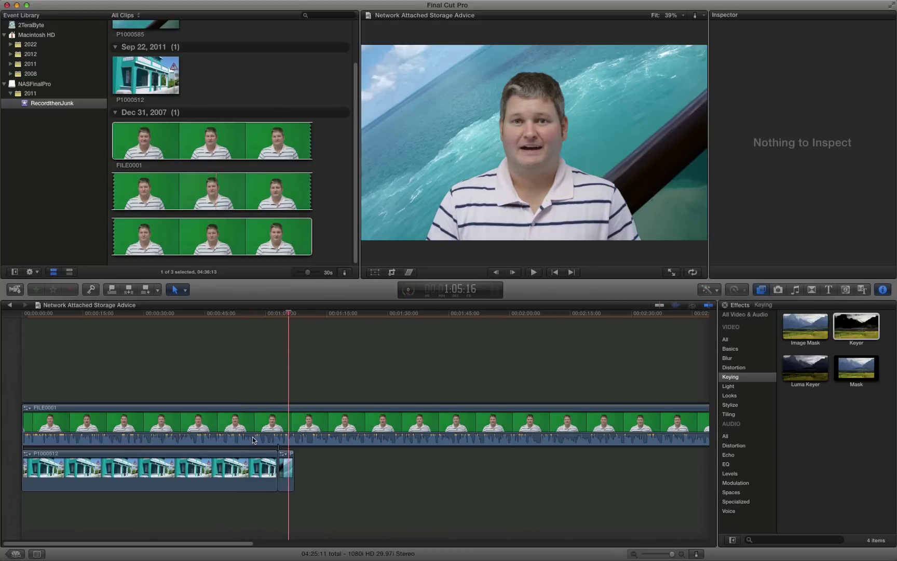
left_click(256, 357)
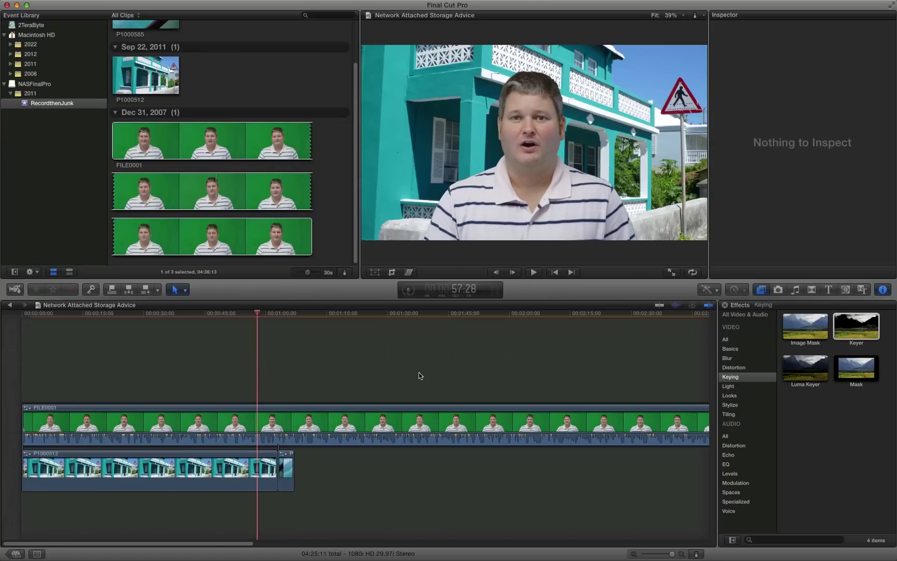
- Delete the short P1000585 clip that follows P1000512
left_click(292, 466)
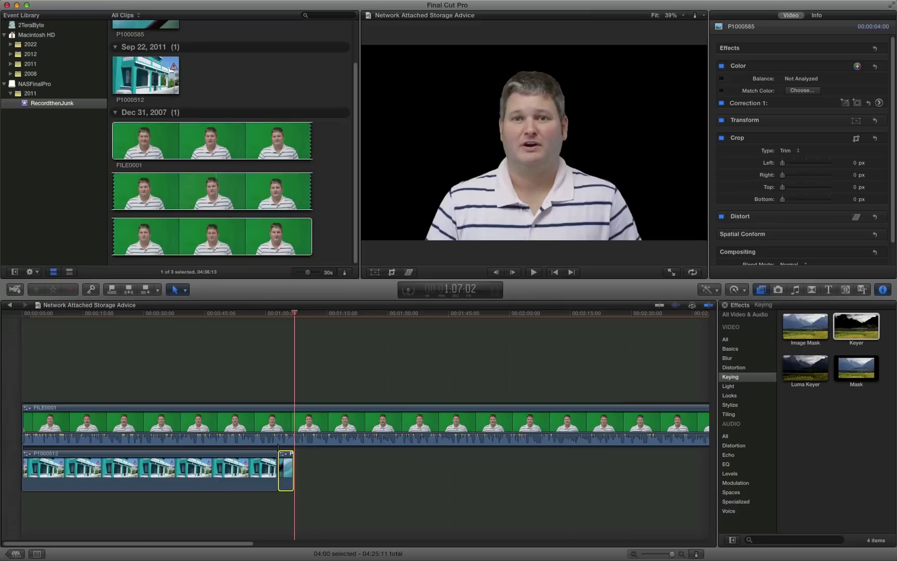
key("Delete")
left_click(205, 353)
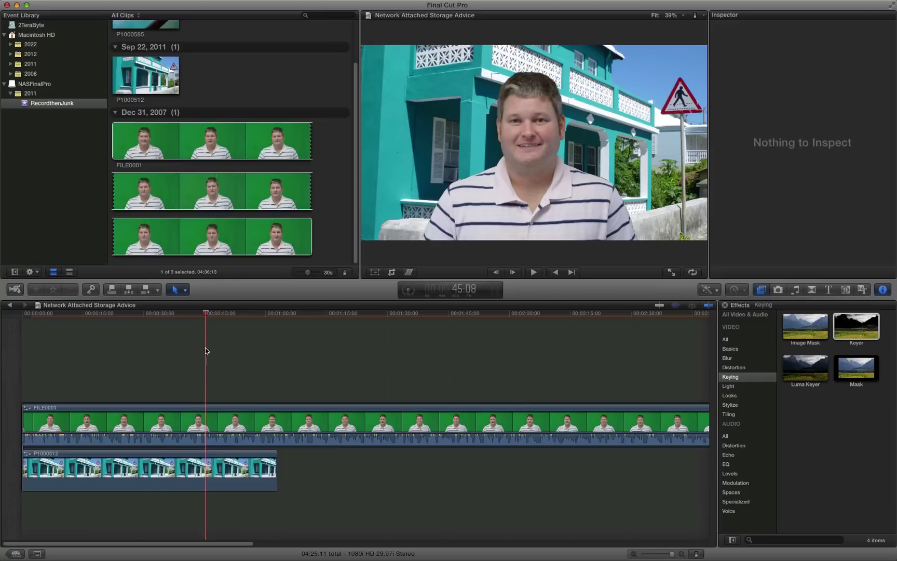
left_click(238, 360)
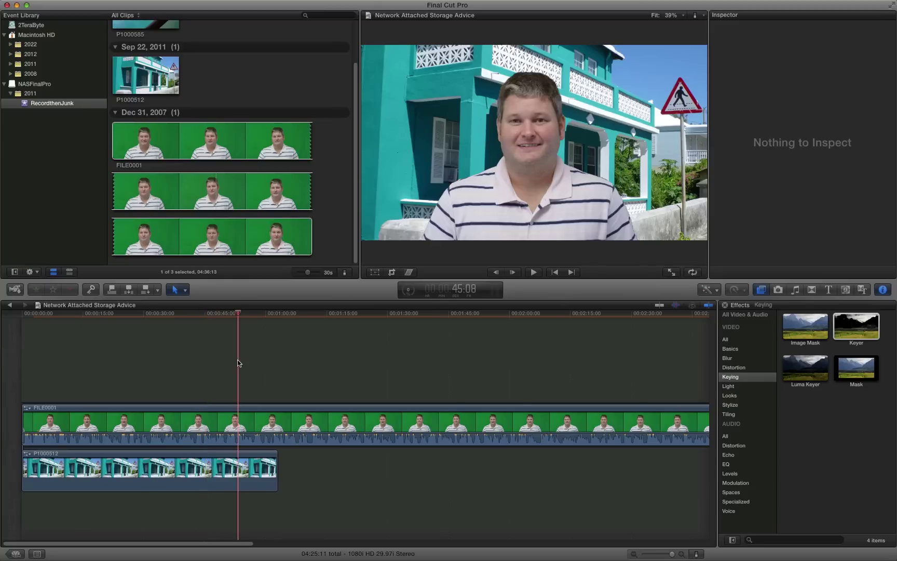
left_click(177, 360)
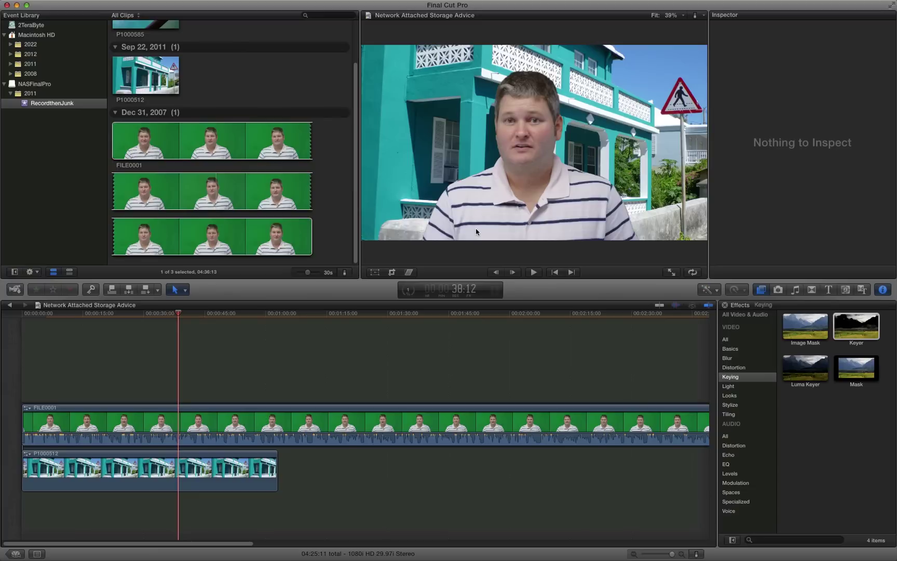
left_click(77, 355)
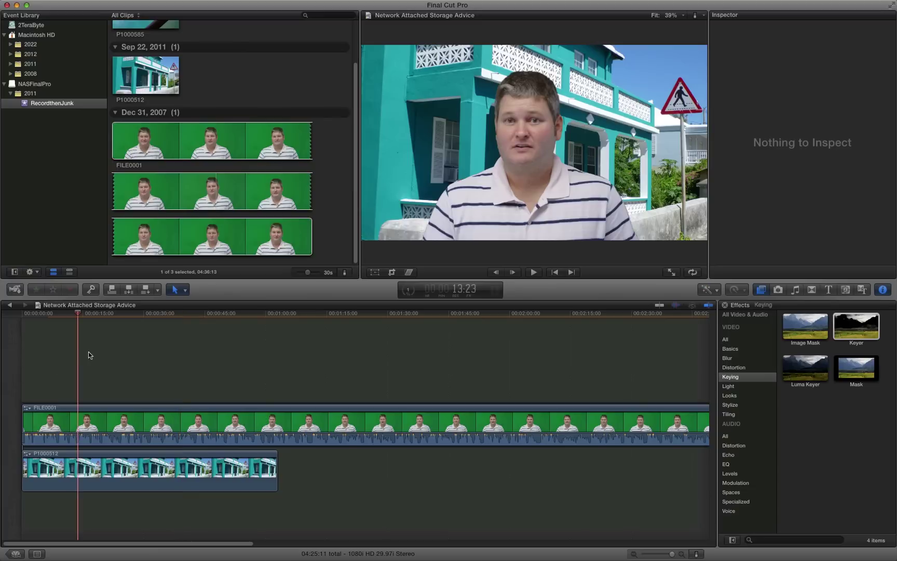
left_click(110, 353)
left_click(555, 272)
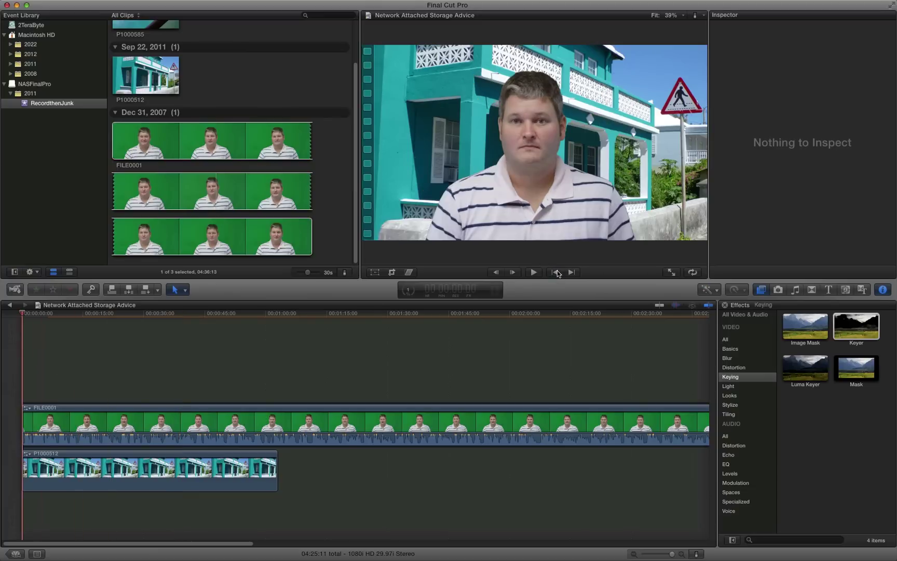
left_click(534, 272)
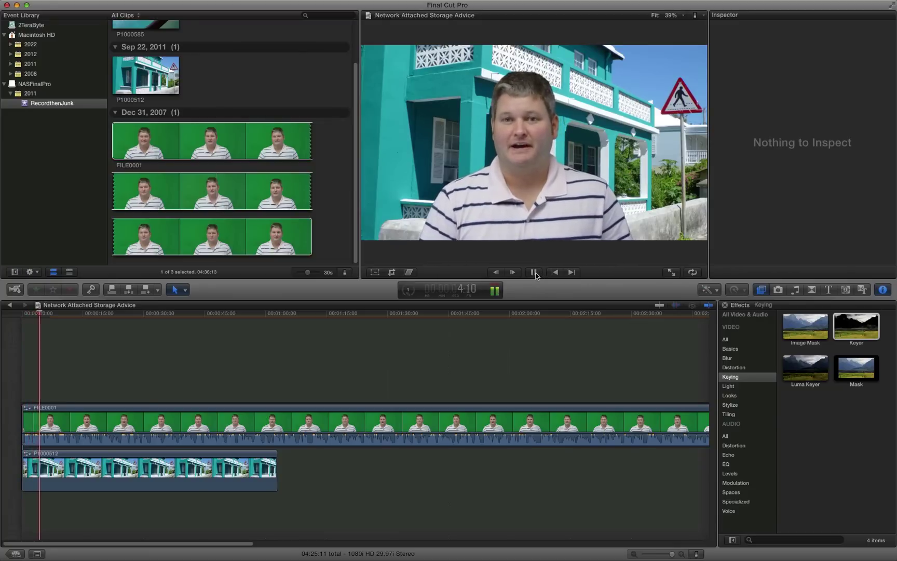
left_click(534, 273)
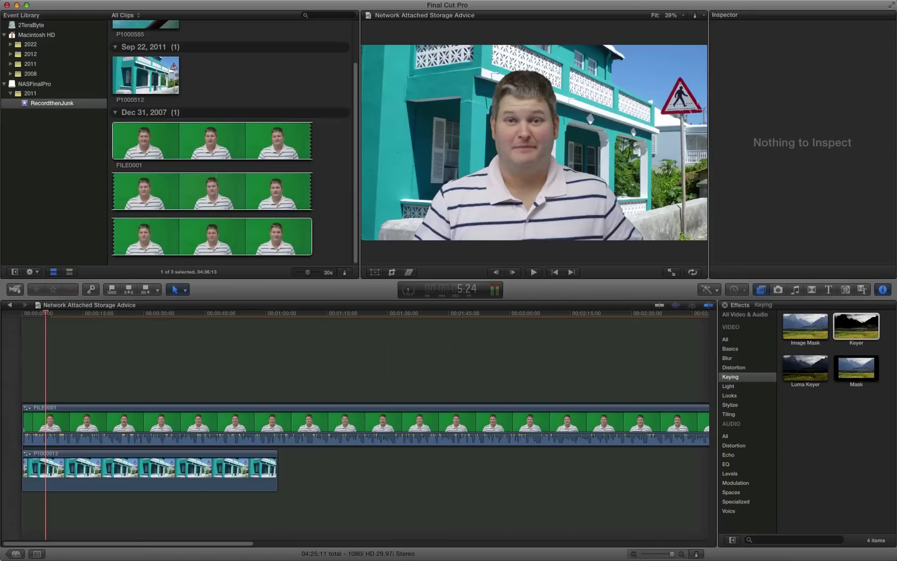
left_click(259, 457)
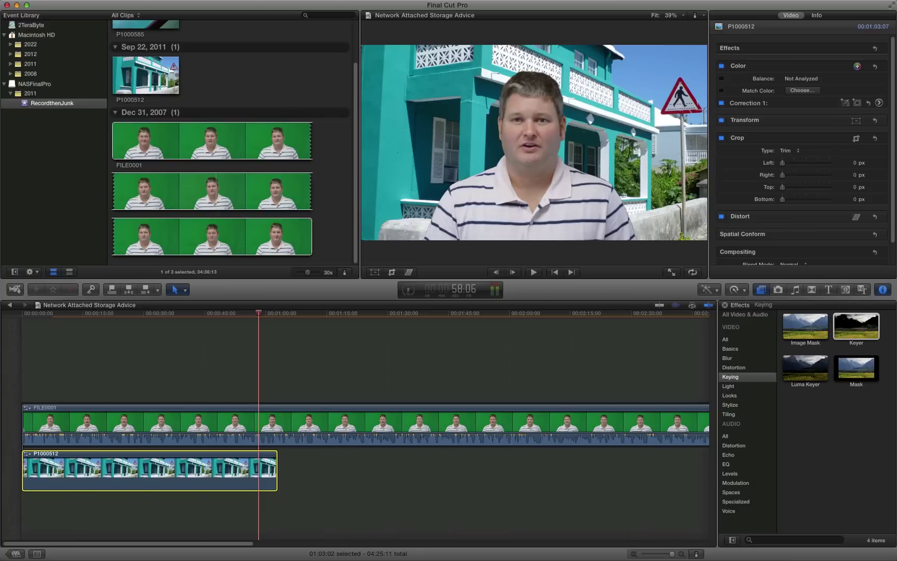
- Delete the P1000512 building clip and lay DSCF0235 under FILE0001 at the project start
key("Delete")
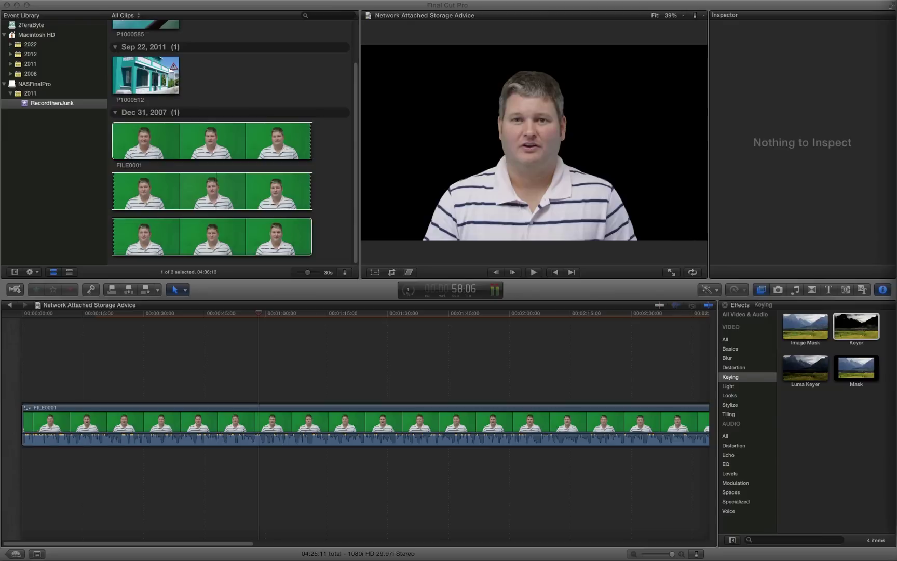
left_click_drag(1, 456, 23, 479)
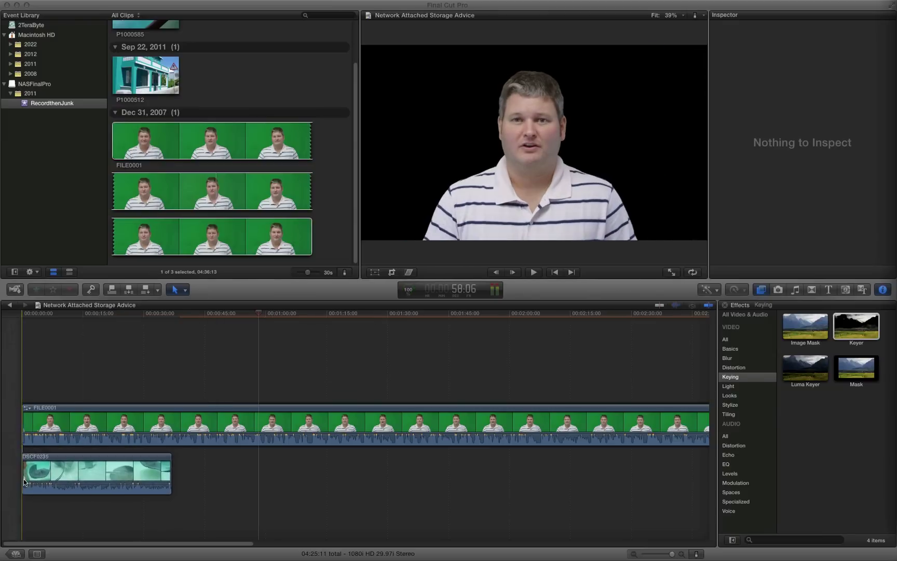
left_click(47, 340)
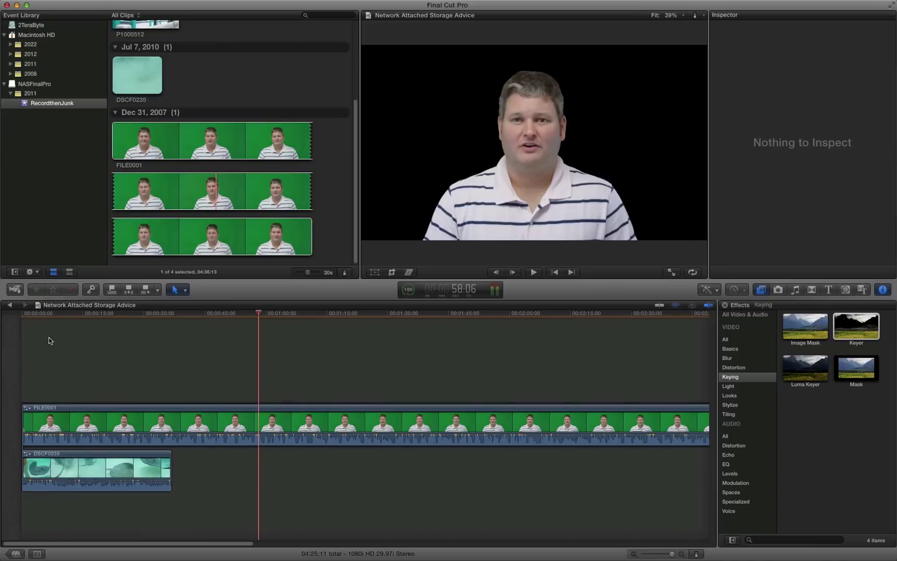
left_click(50, 338)
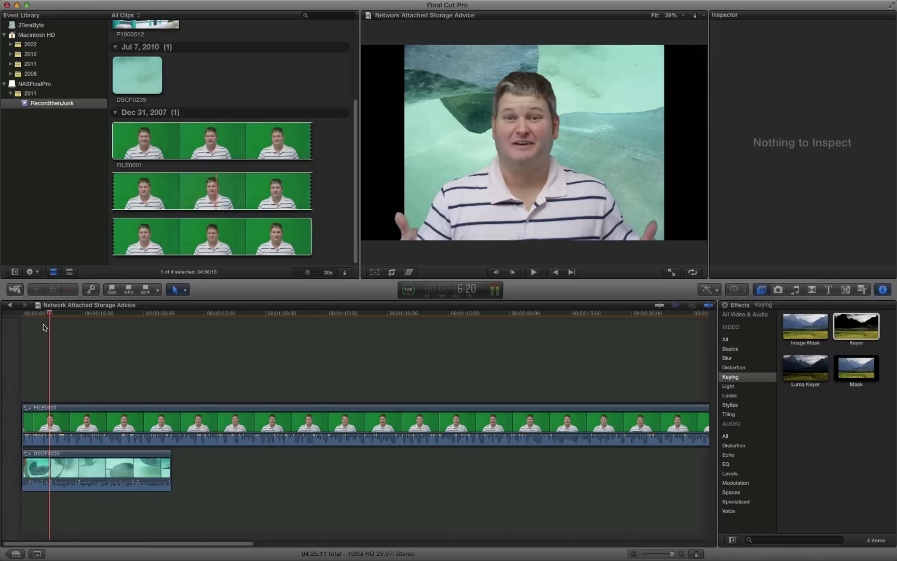
key("Home")
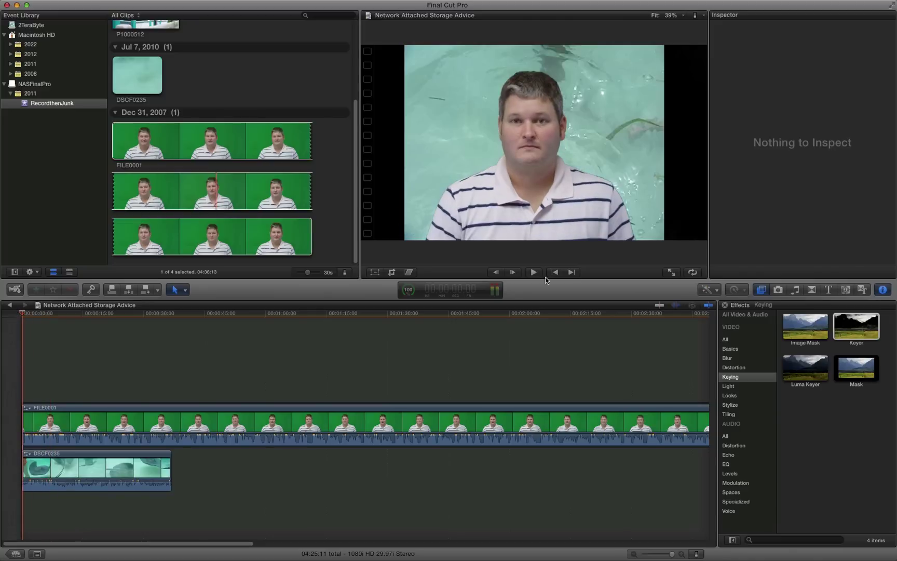
left_click(536, 273)
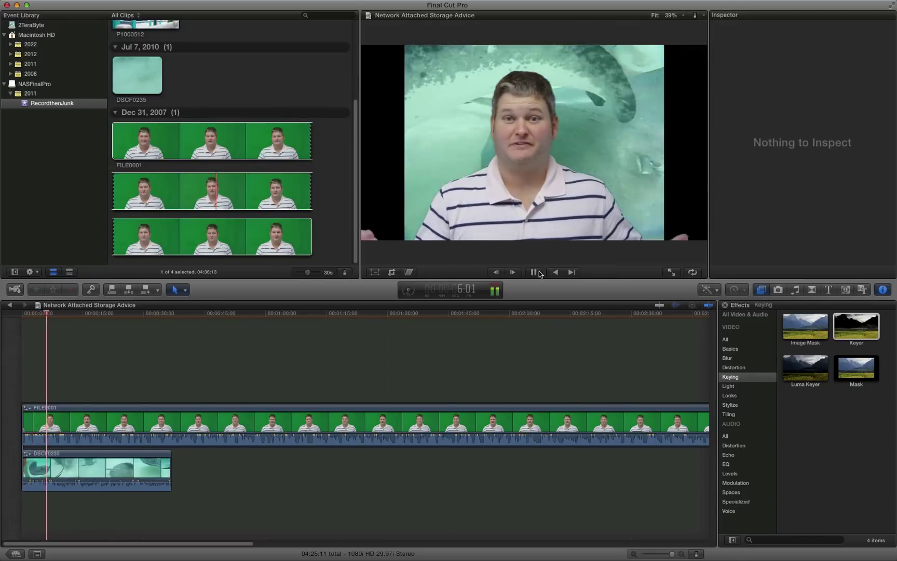
left_click(539, 271)
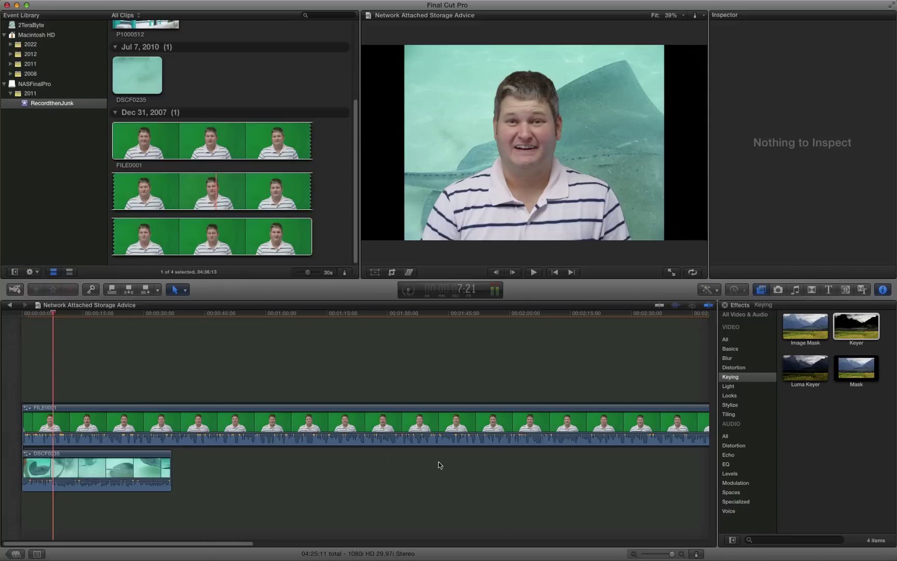
left_click(109, 465)
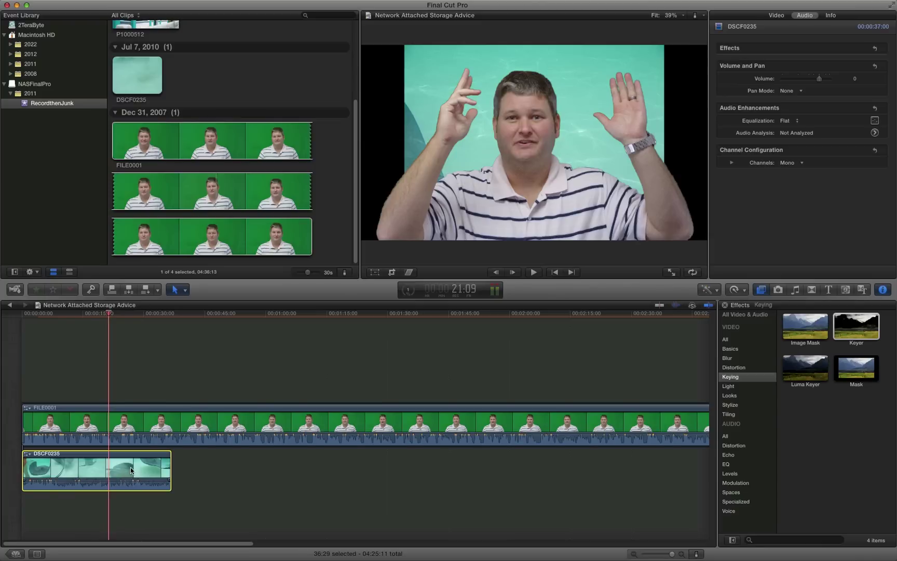
- Stretch the DSCF0235 underwater clip to 130% width so it fills the frame behind the presenter
left_click(130, 467)
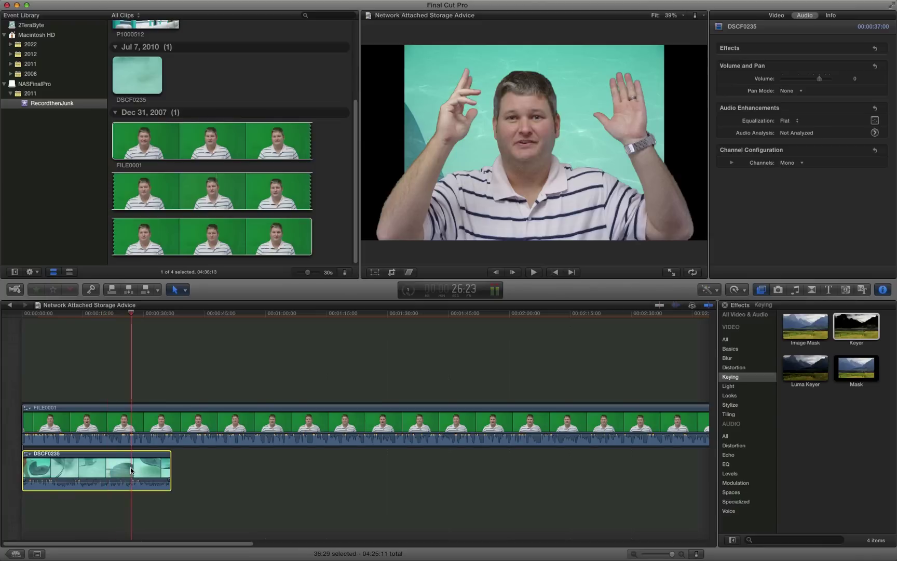
left_click(780, 16)
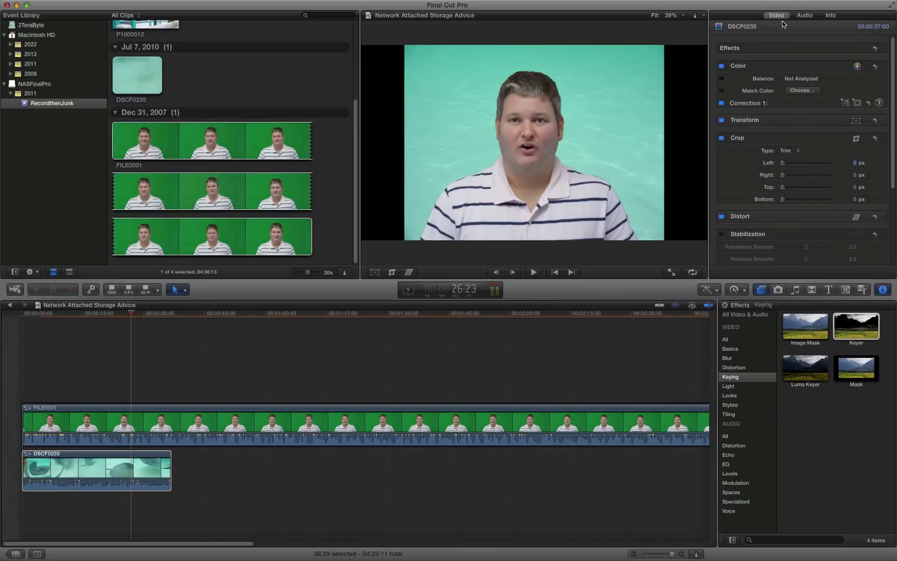
left_click(857, 121)
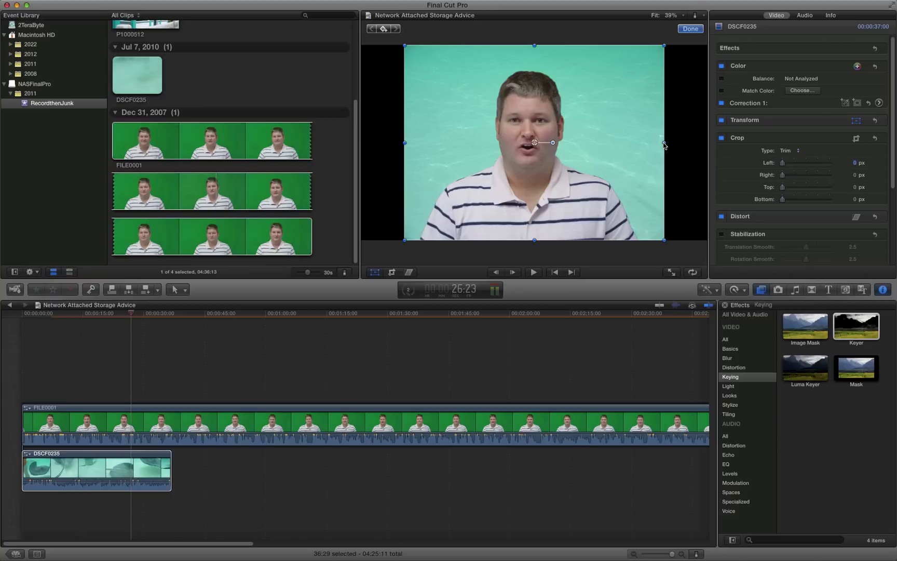
left_click_drag(664, 146, 707, 143)
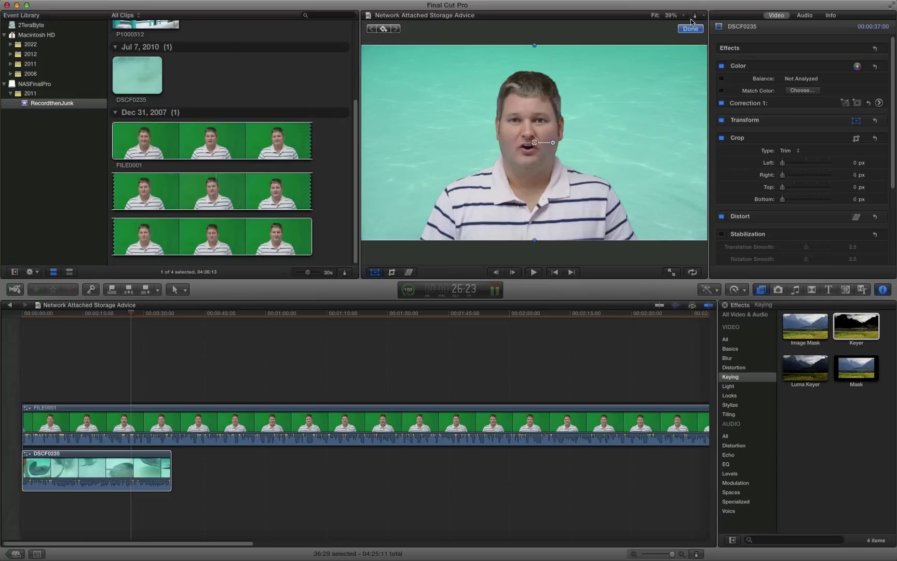
left_click(690, 28)
left_click(555, 273)
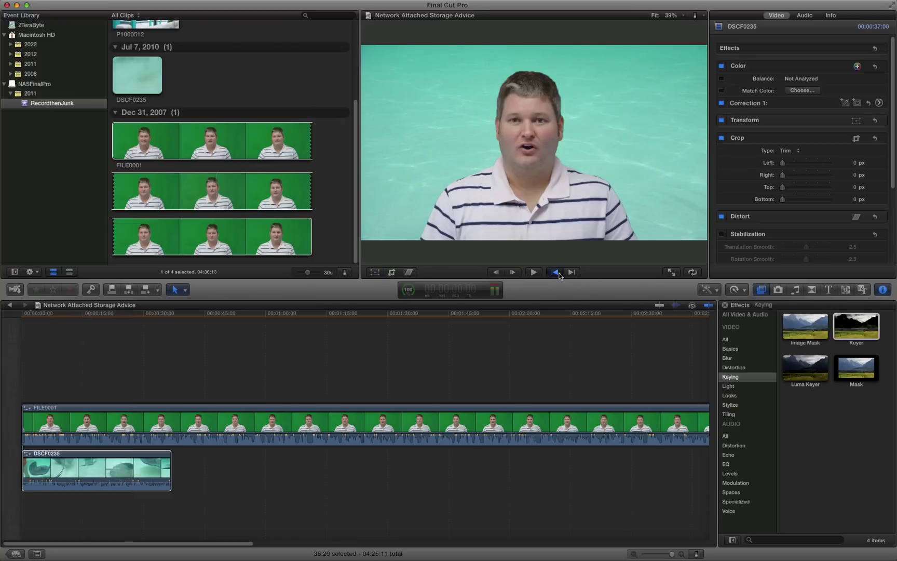
left_click(534, 273)
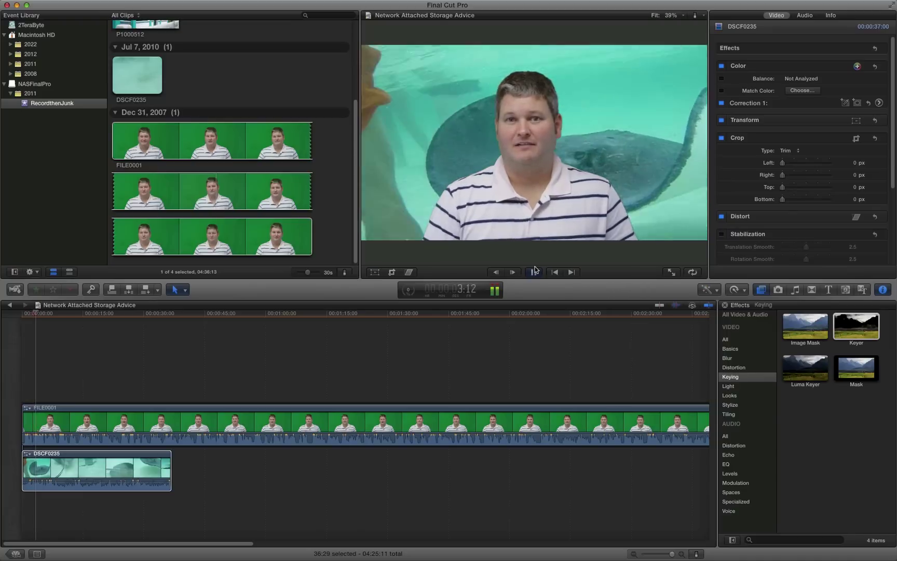
left_click(534, 273)
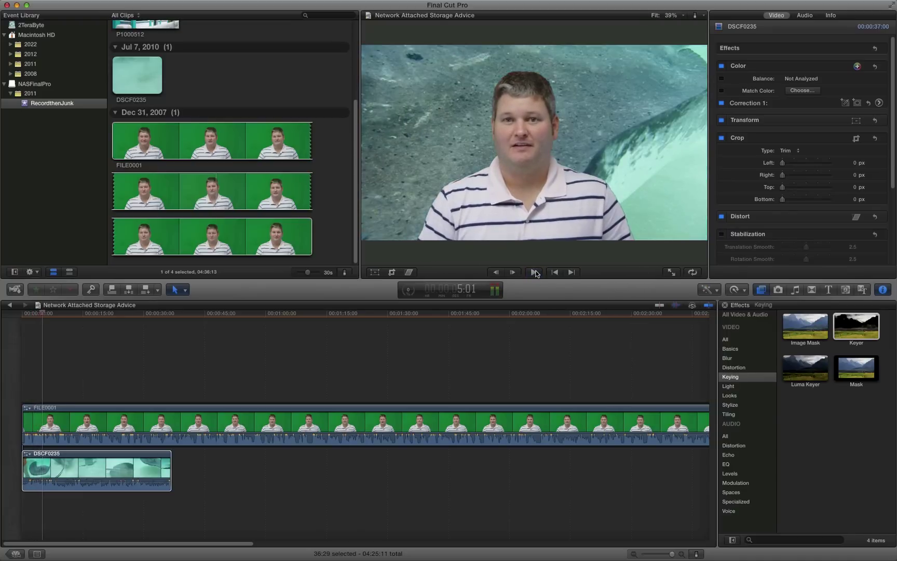